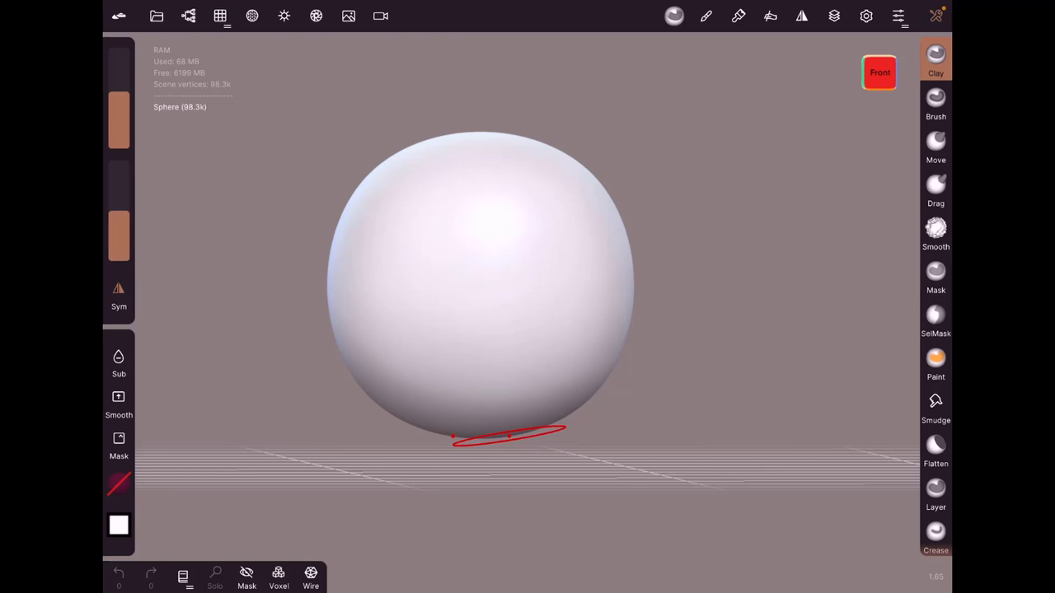
# Orbit the sphere and start deleting an old saved project from the file options.
pyautogui.moveTo(508, 434); pyautogui.dragTo(591, 301)
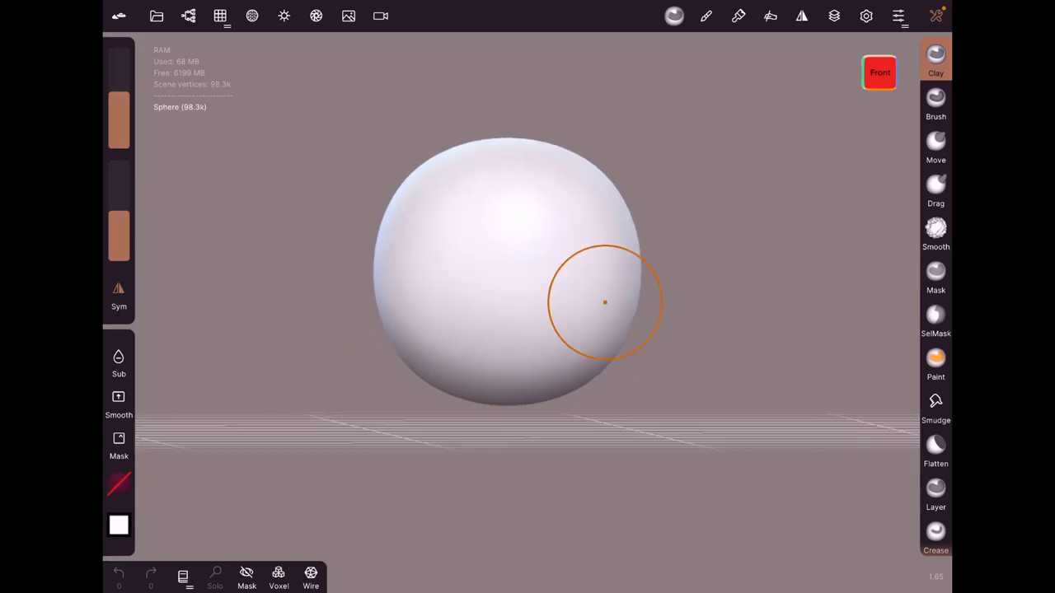
pyautogui.click(157, 16)
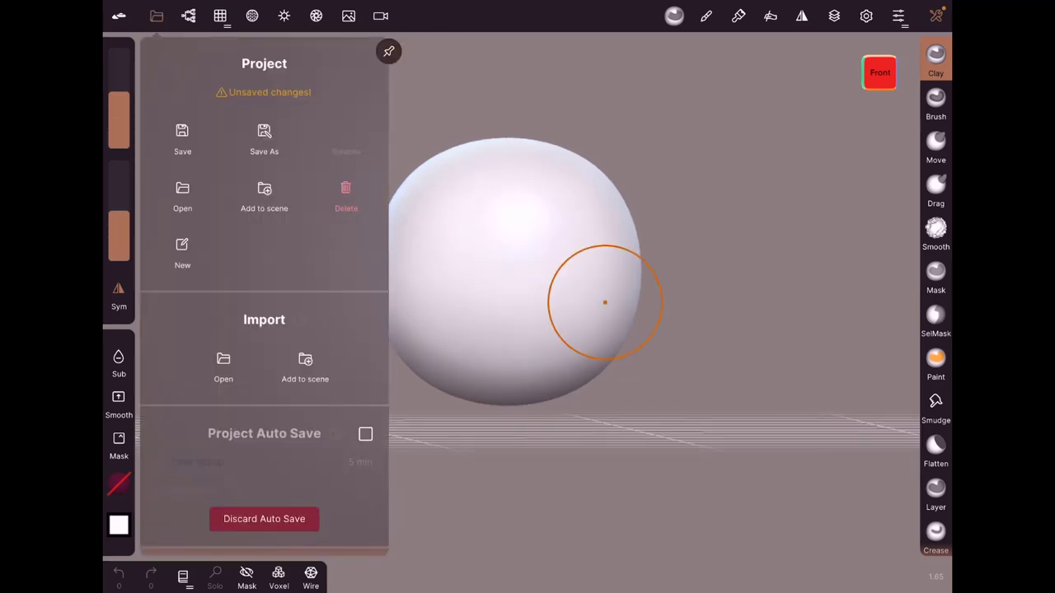
pyautogui.click(345, 196)
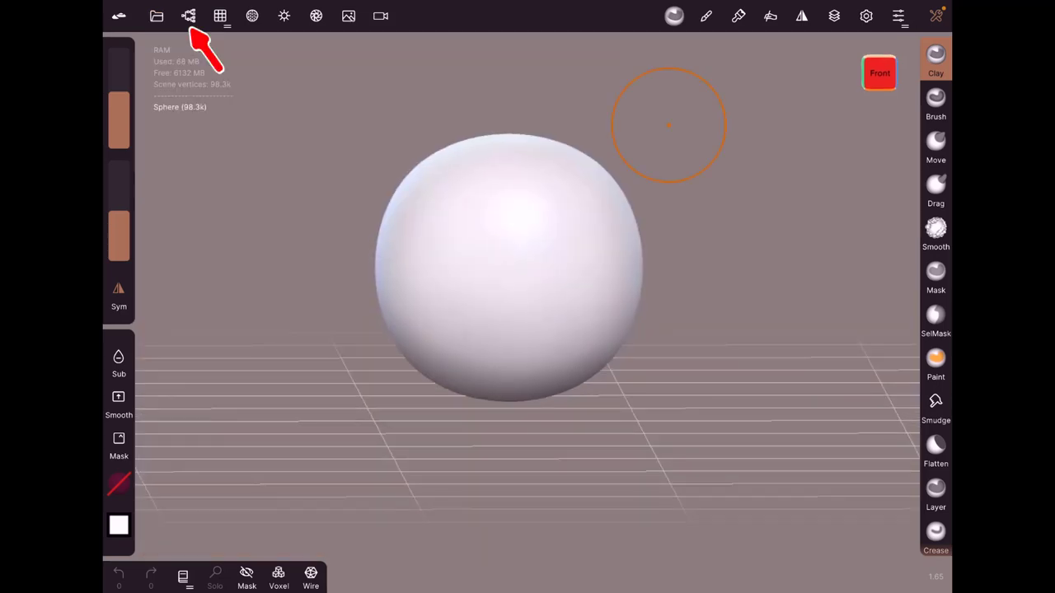
# Replace the dense sphere with a new sphere at post subdivision 3, shown in wireframe.
pyautogui.click(189, 16)
pyautogui.click(345, 107)
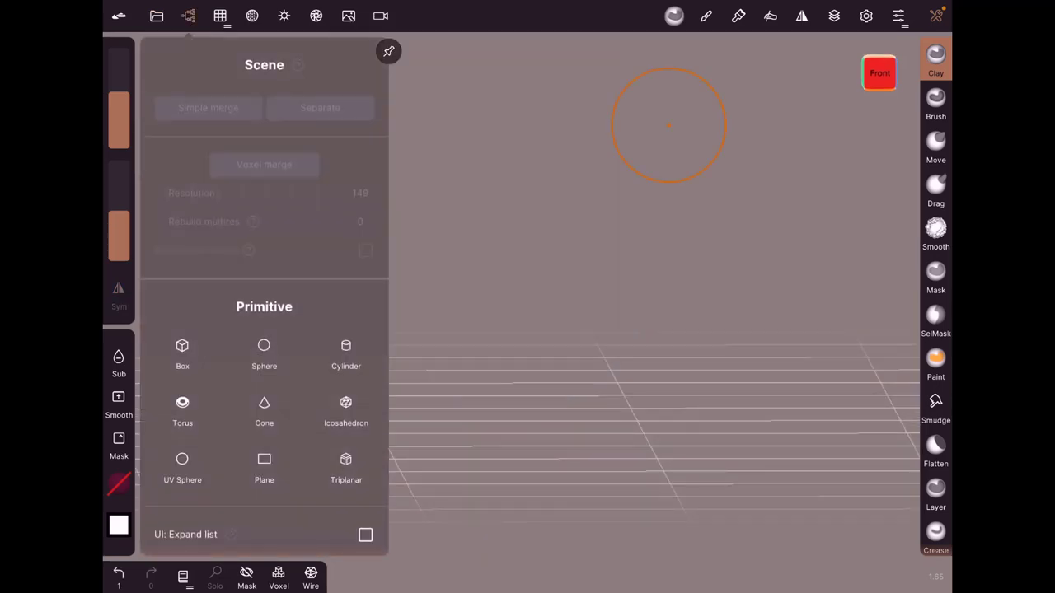
pyautogui.click(263, 346)
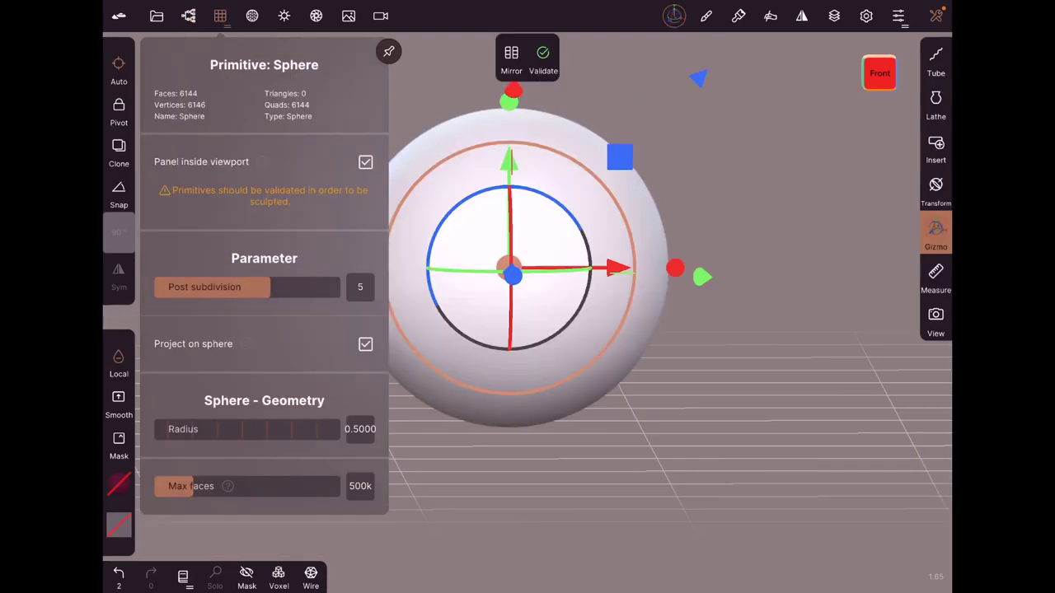
pyautogui.moveTo(270, 287); pyautogui.dragTo(200, 287)
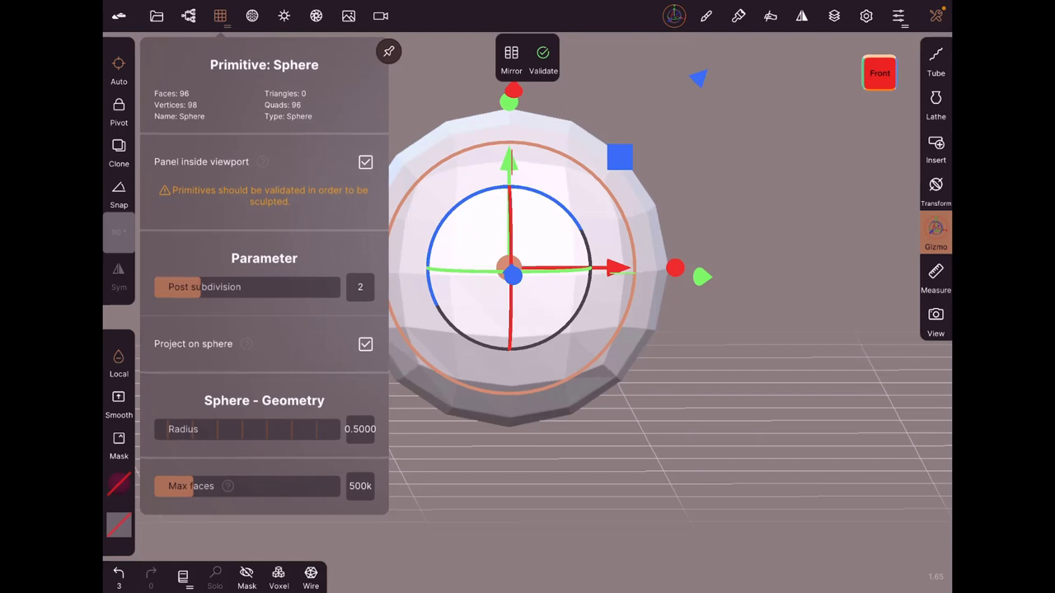
pyautogui.click(311, 577)
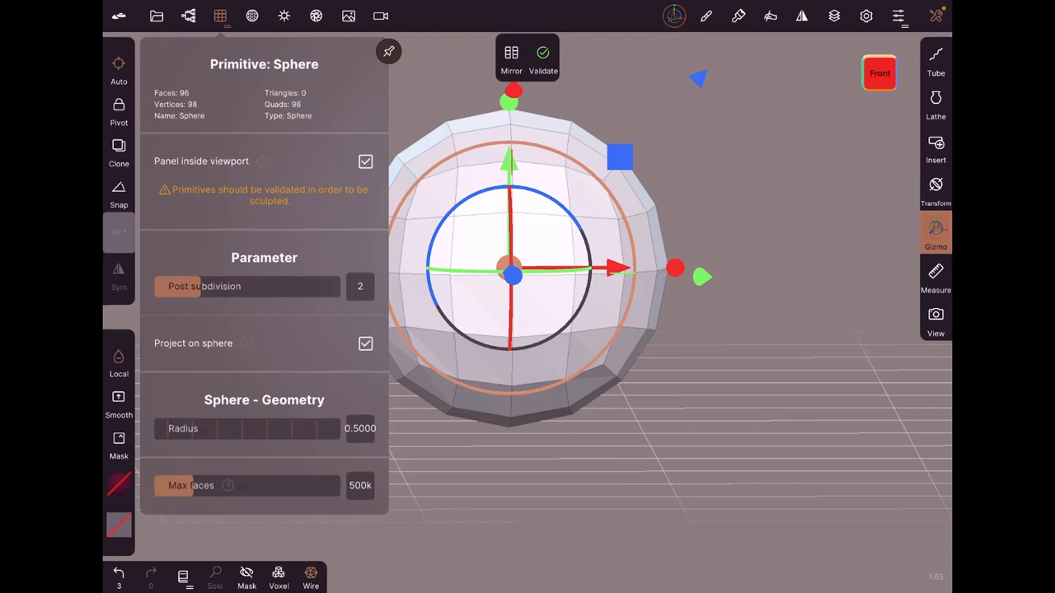
pyautogui.moveTo(200, 287); pyautogui.dragTo(223, 287)
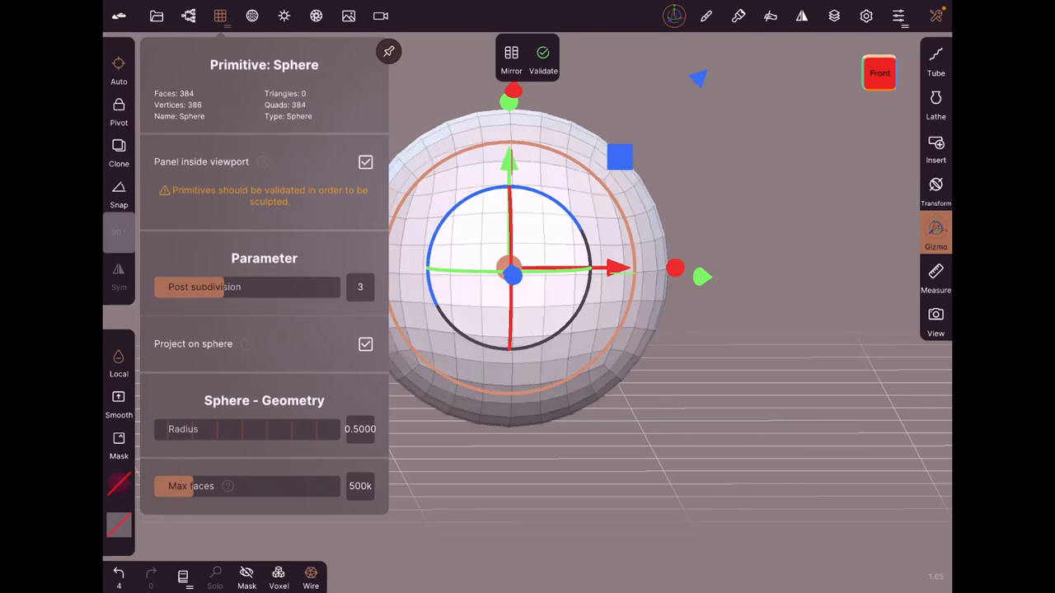
# Validate the sphere into a 384-face multiresolution mesh and close the panel.
pyautogui.click(543, 58)
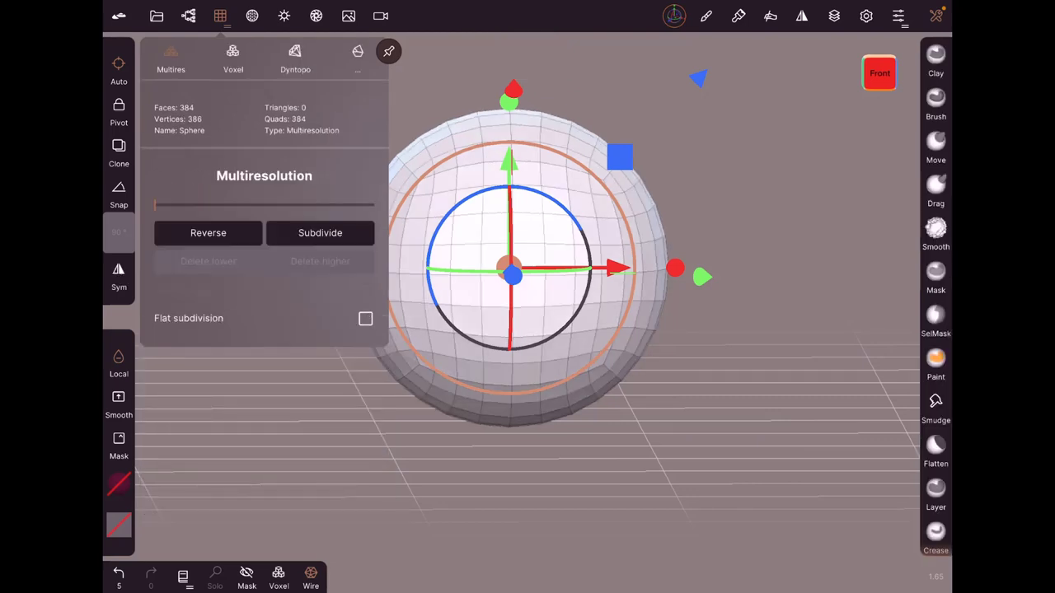
pyautogui.click(903, 235)
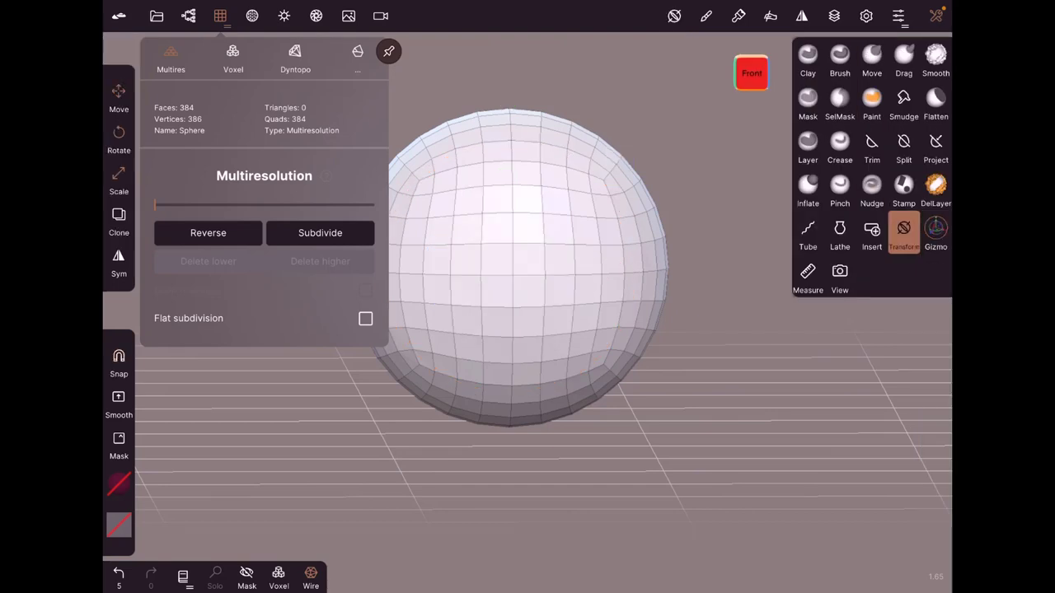
pyautogui.click(389, 51)
pyautogui.click(220, 16)
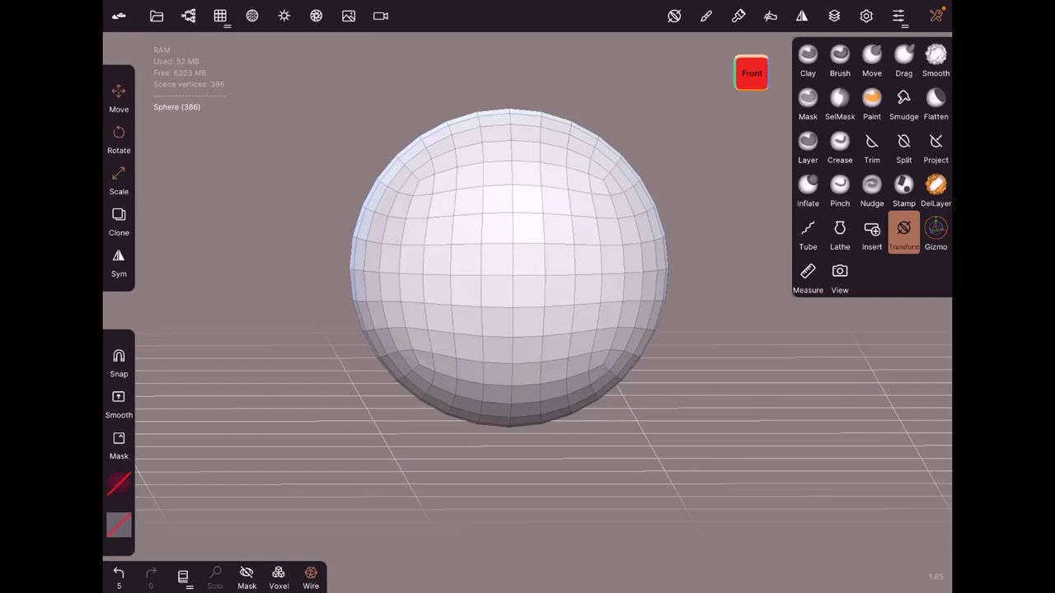
# Rect-trim the sphere's left half away, redoing the cut once after an undo.
pyautogui.moveTo(563, 287); pyautogui.dragTo(560, 322)
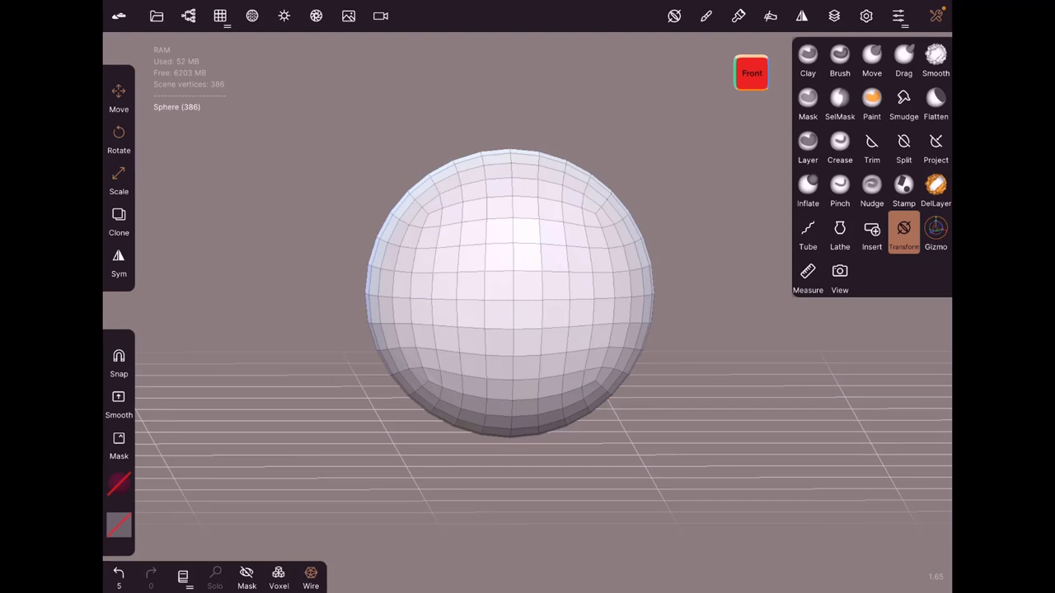
pyautogui.click(872, 149)
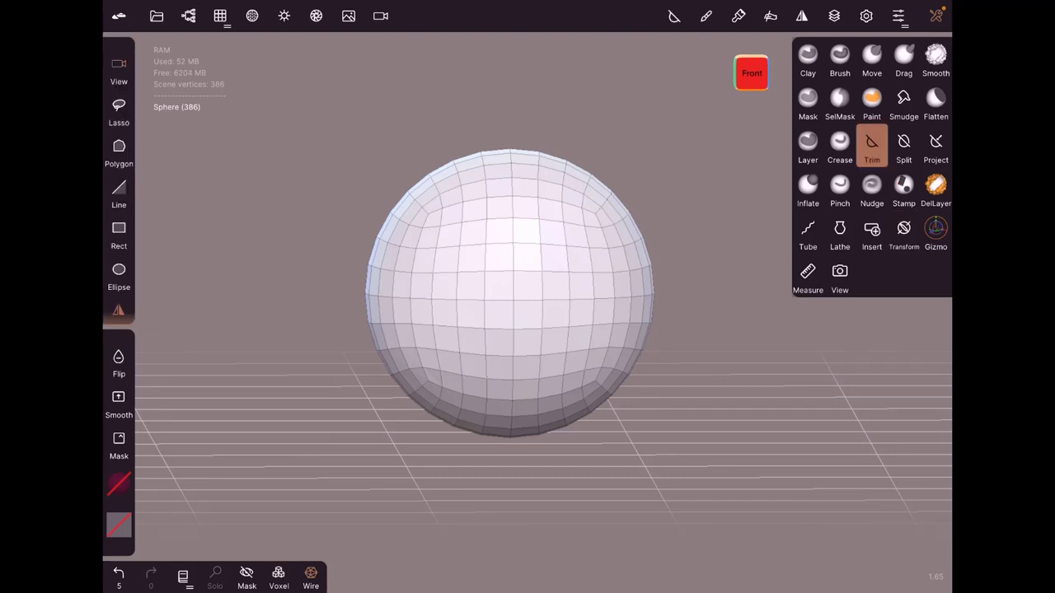
pyautogui.click(119, 228)
pyautogui.moveTo(334, 127); pyautogui.dragTo(500, 474)
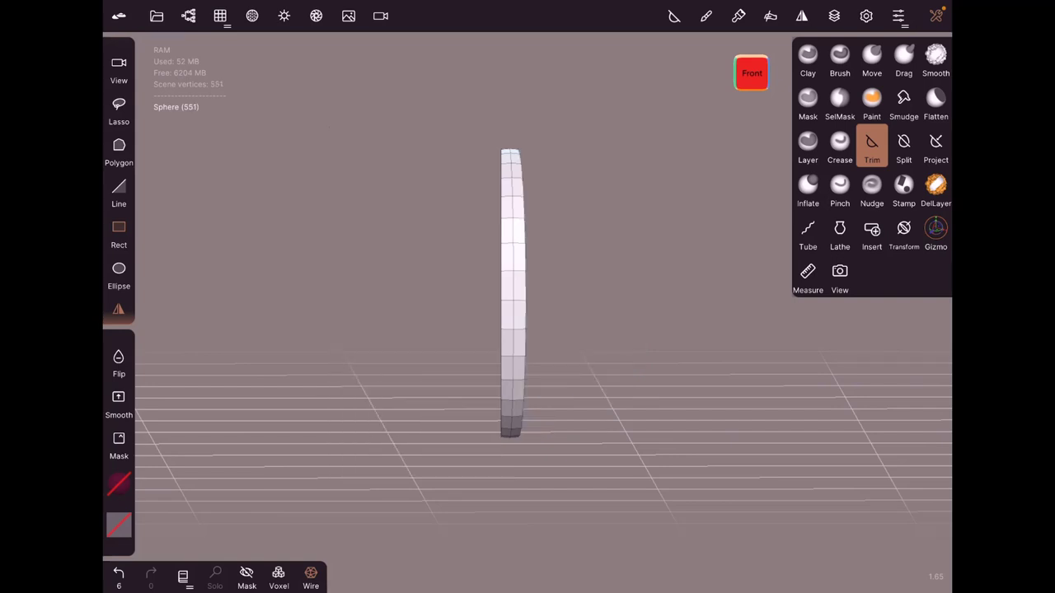
pyautogui.hotkey('ctrl', 'z')
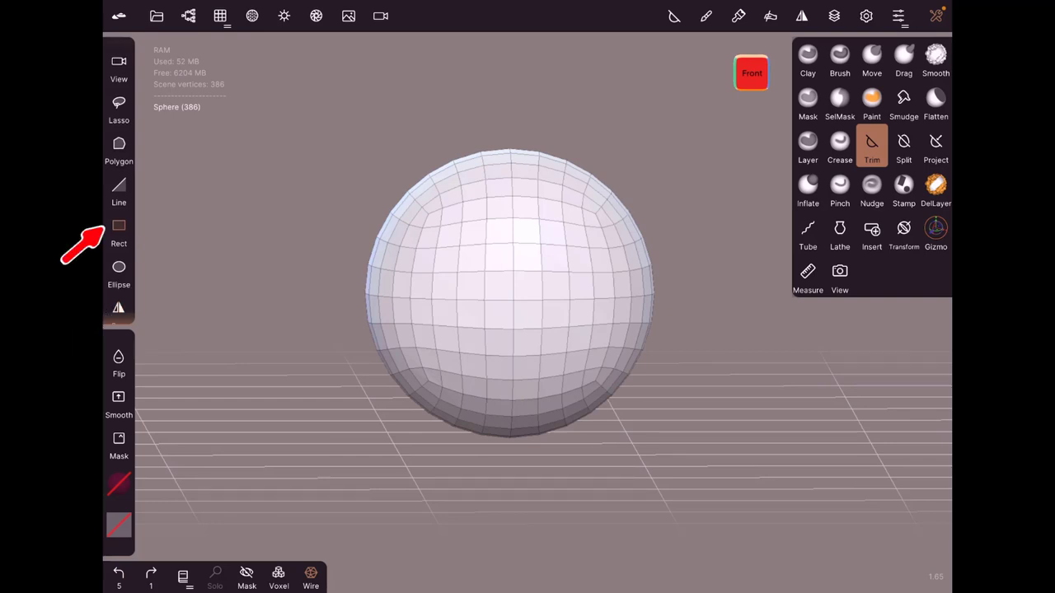
pyautogui.moveTo(333, 132); pyautogui.dragTo(482, 475)
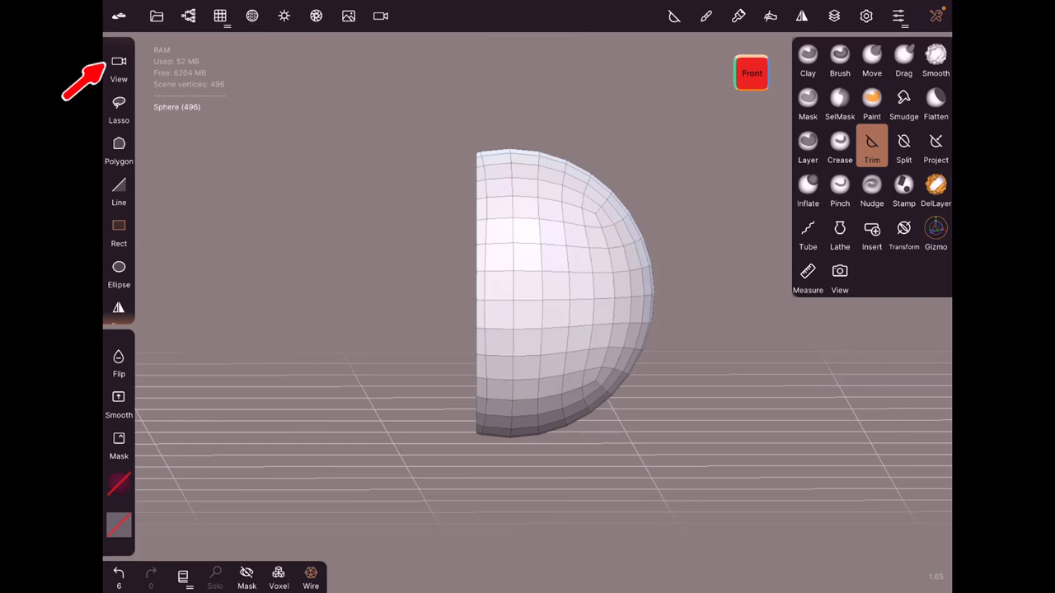
# Inspect the flat capped cut from the Front view and bring up the trim settings.
pyautogui.moveTo(660, 329)
pyautogui.mouseDown()
pyautogui.moveTo(433, 367)
pyautogui.moveTo(626, 330)
pyautogui.mouseUp()
pyautogui.click(757, 78)
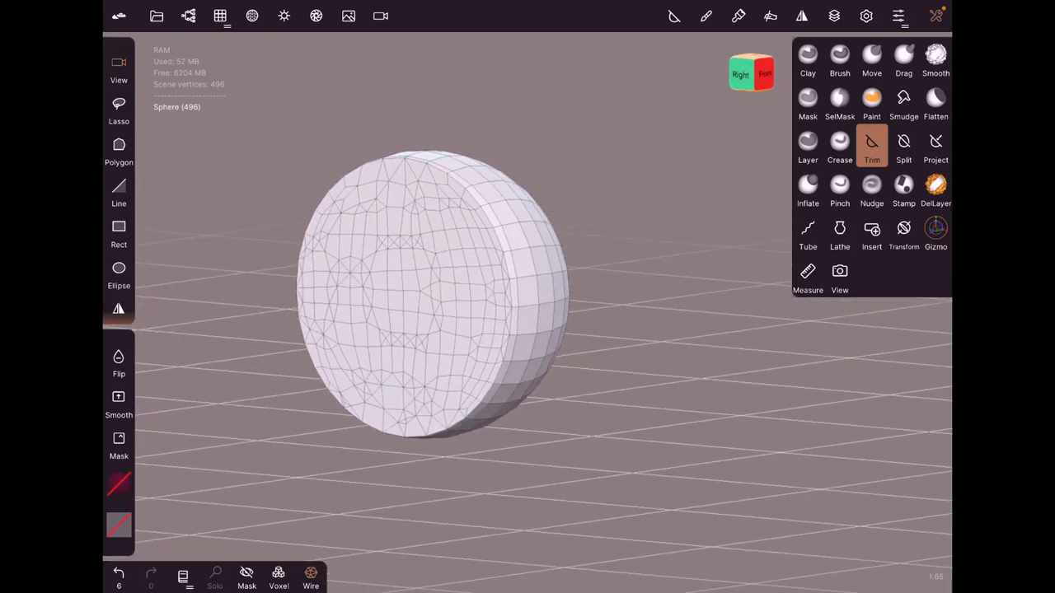
pyautogui.click(871, 148)
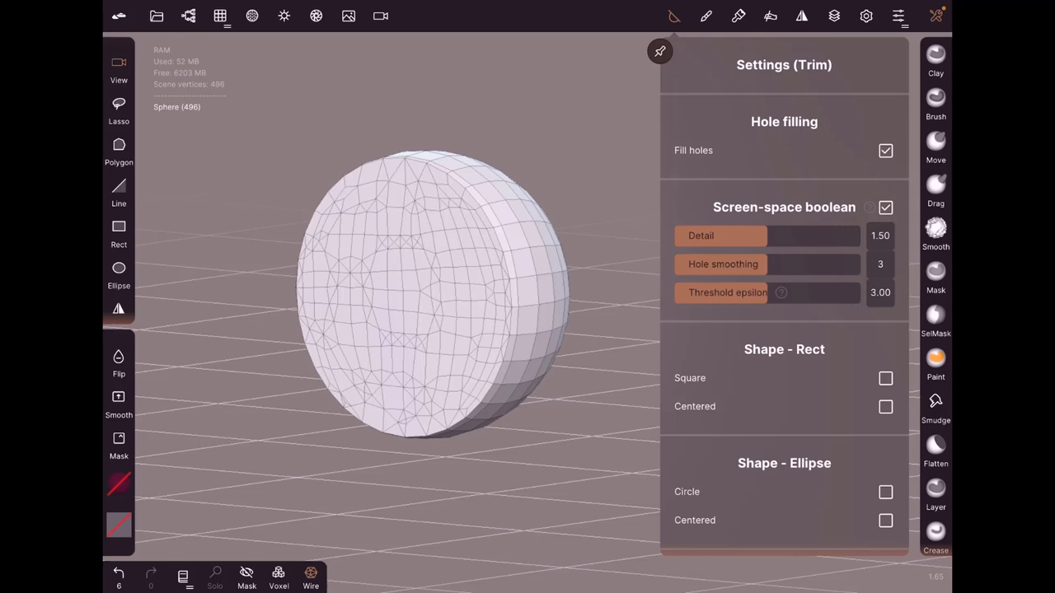
# Undo the capped trim and turn off Fill holes in the trim settings.
pyautogui.click(674, 16)
pyautogui.click(119, 573)
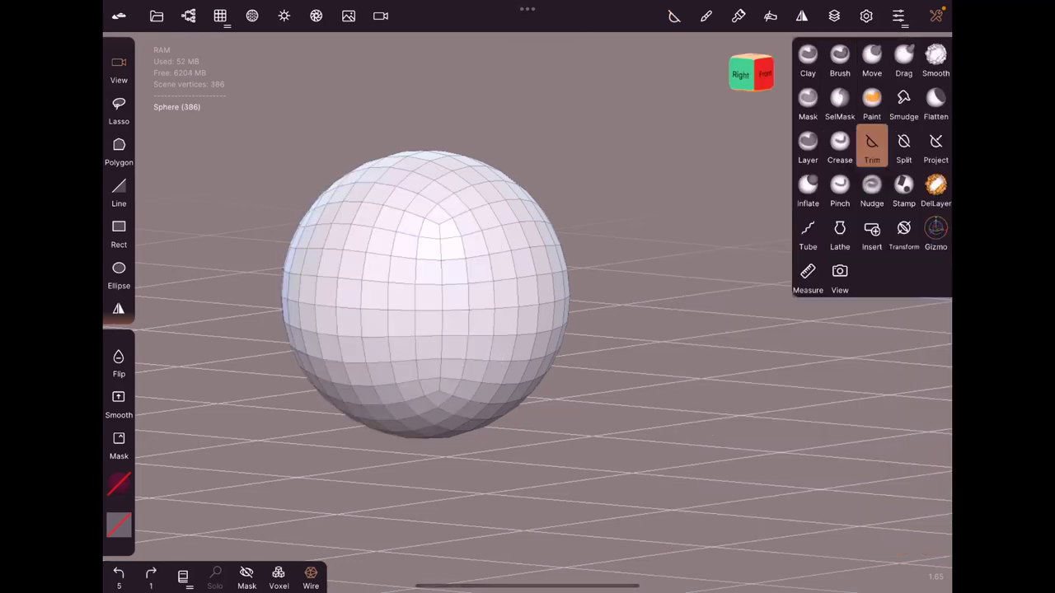
pyautogui.click(119, 227)
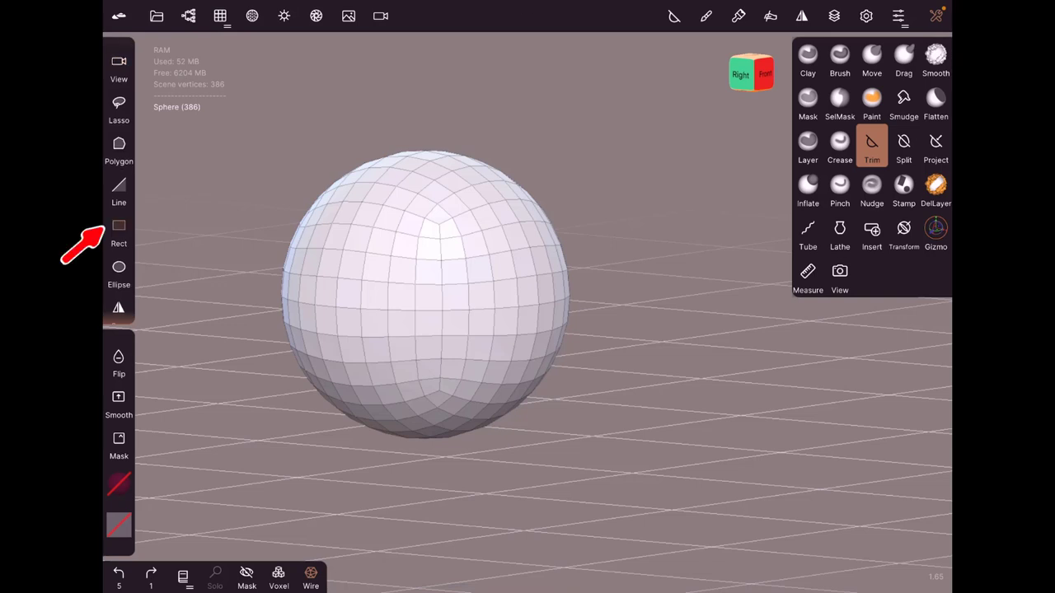
pyautogui.moveTo(266, 129); pyautogui.dragTo(242, 165)
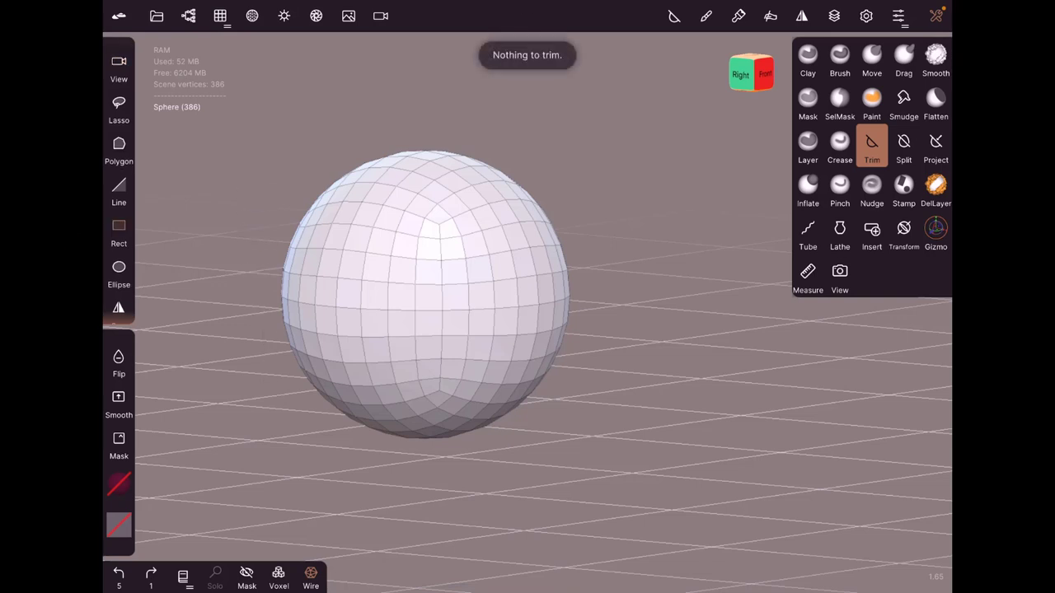
pyautogui.click(674, 16)
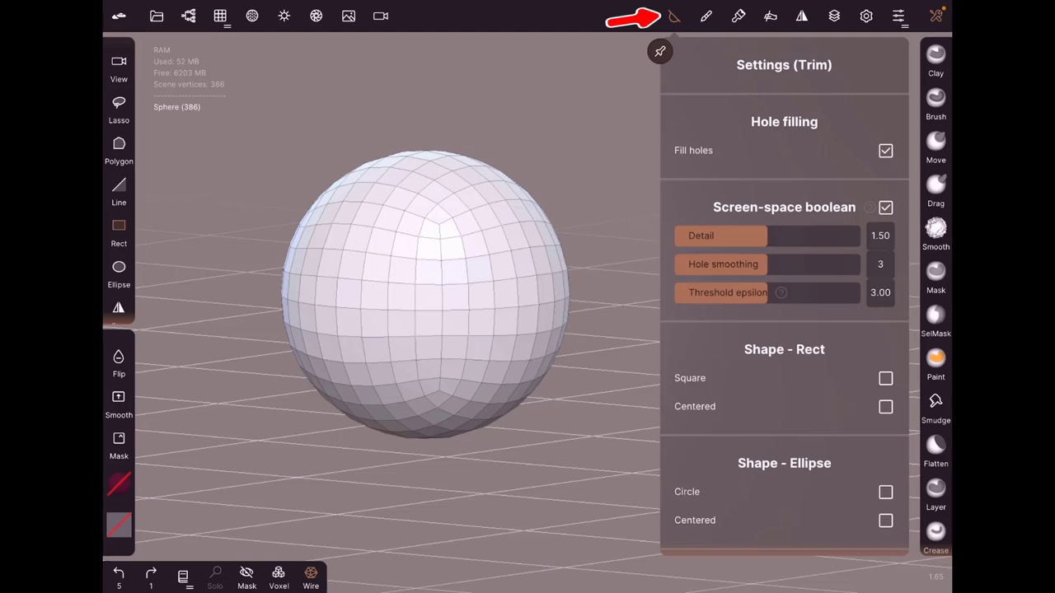
pyautogui.click(885, 150)
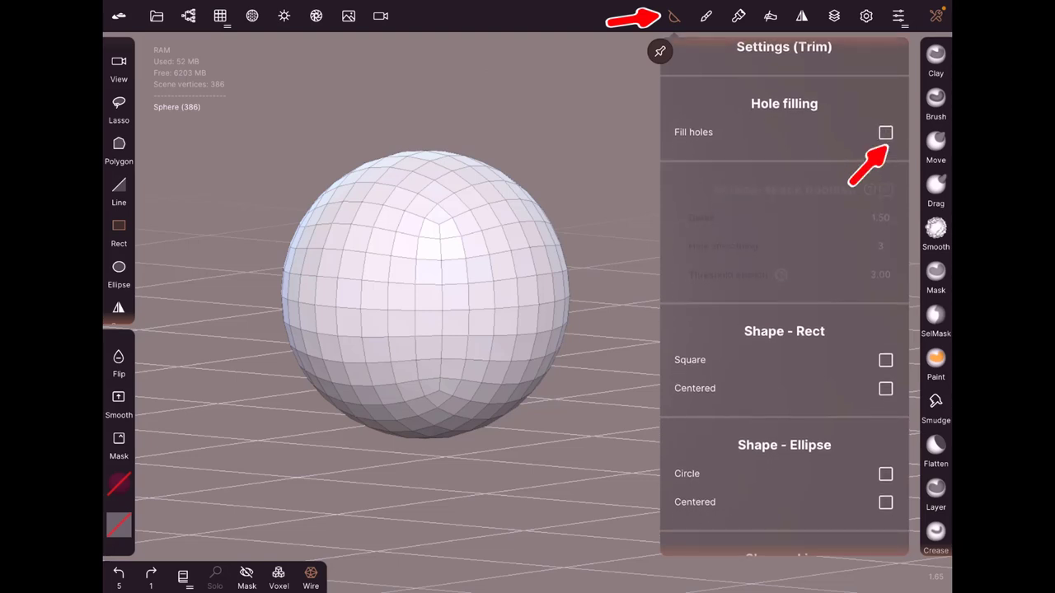
pyautogui.click(674, 15)
# Re-trim the left half into an open hollow shell and view it from the Right.
pyautogui.moveTo(255, 143); pyautogui.dragTo(399, 452)
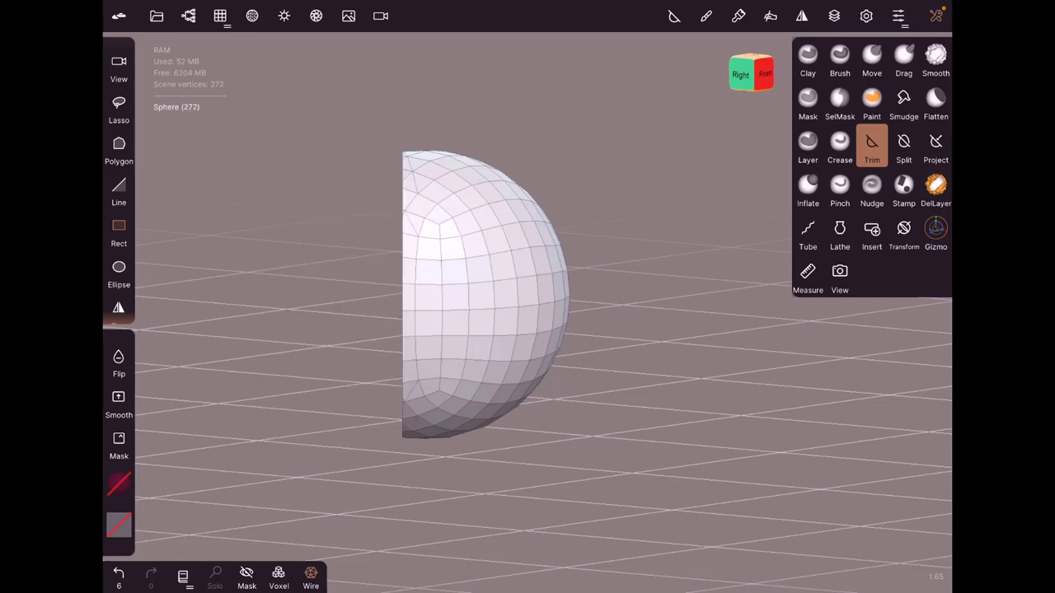
pyautogui.click(119, 61)
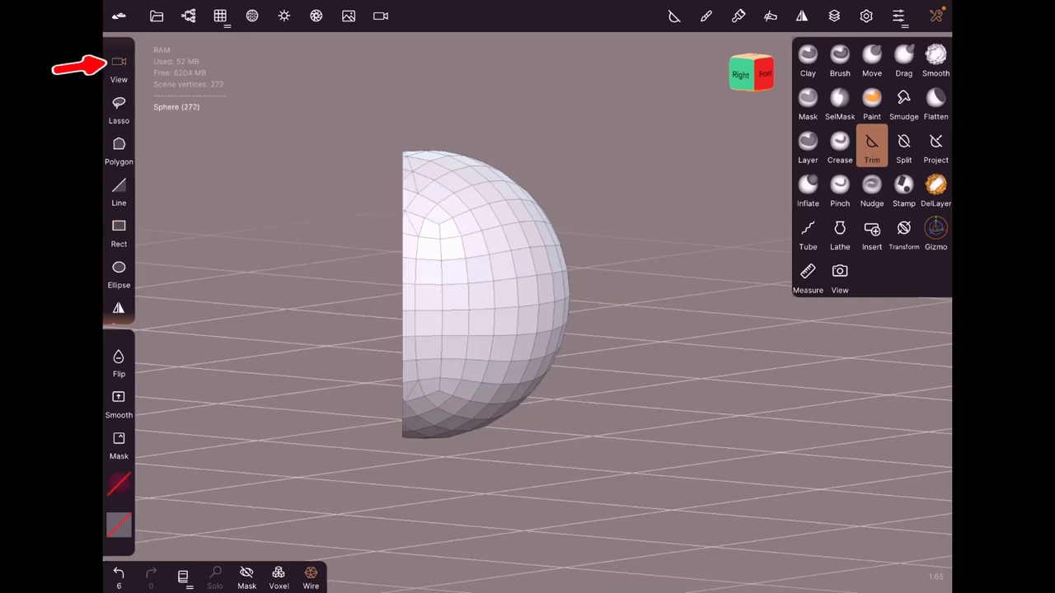
pyautogui.moveTo(560, 310); pyautogui.dragTo(626, 313)
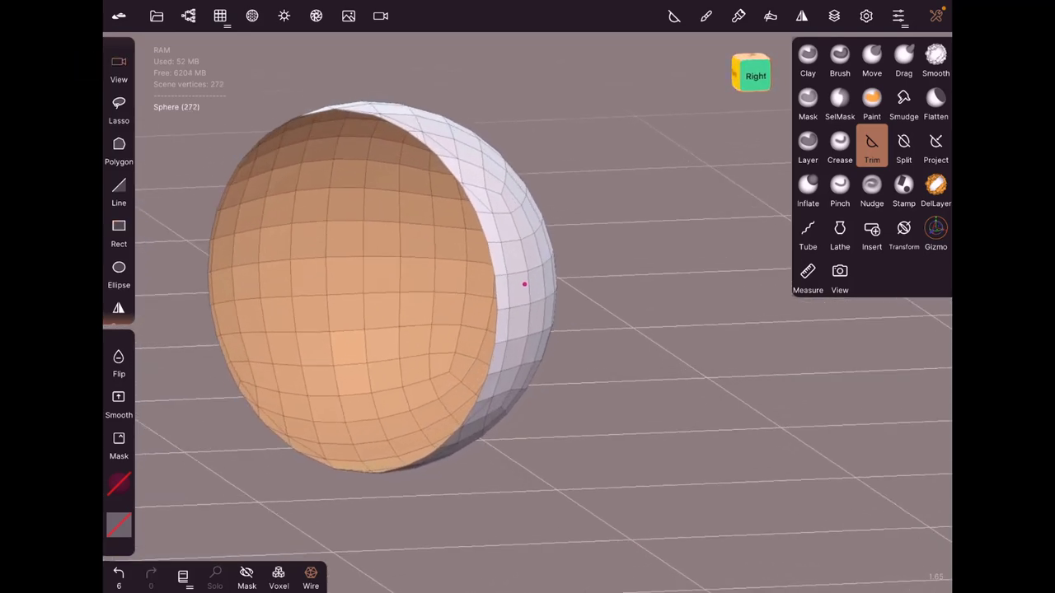
pyautogui.moveTo(523, 285)
pyautogui.mouseDown()
pyautogui.moveTo(610, 280)
pyautogui.moveTo(516, 282)
pyautogui.moveTo(585, 338)
pyautogui.mouseUp()
pyautogui.click(746, 76)
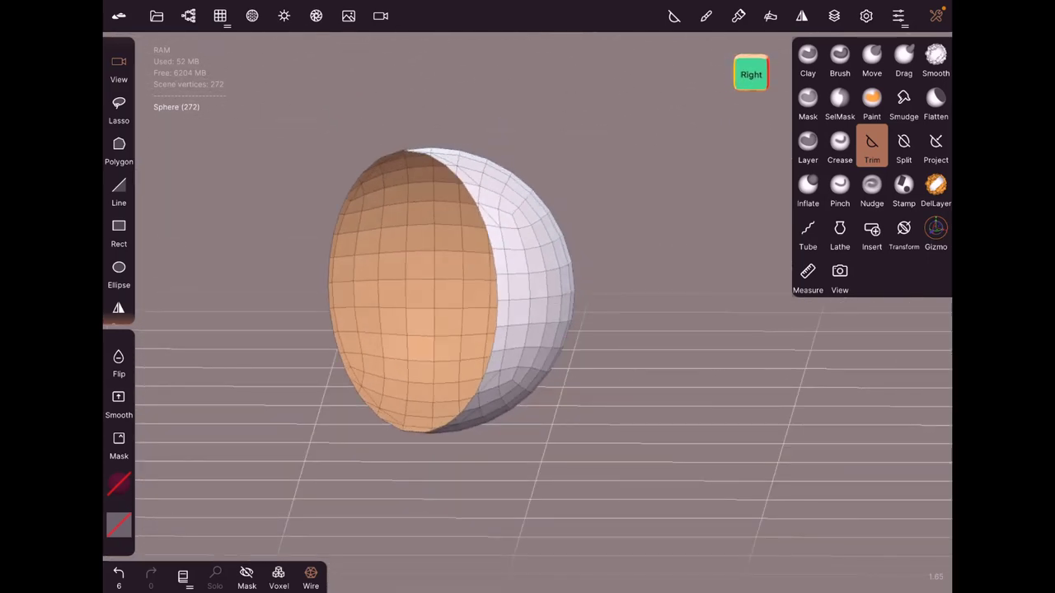
pyautogui.click(807, 56)
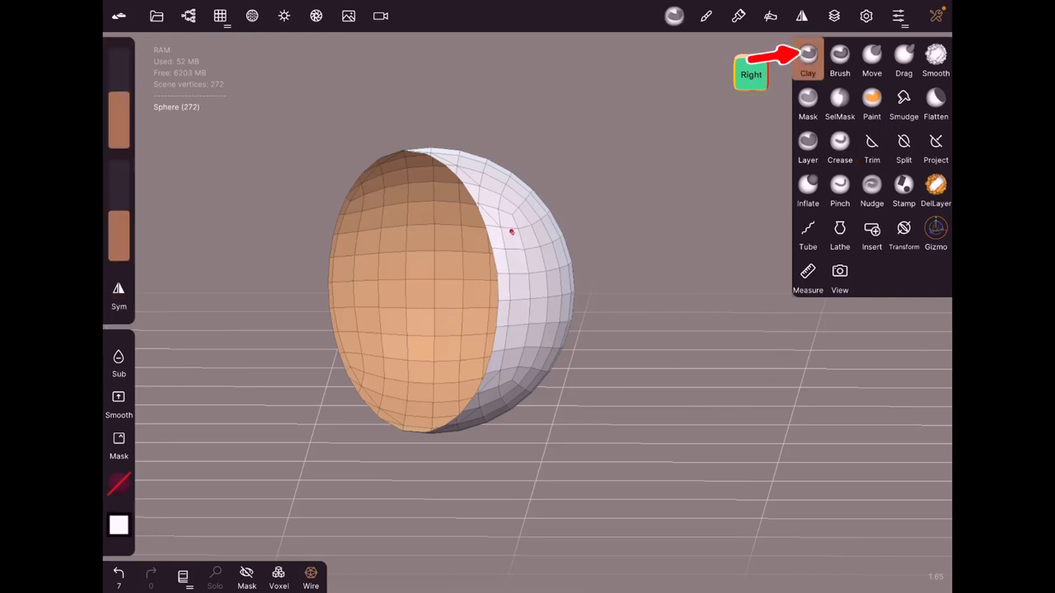
# Build up a few Clay strokes on the half-sphere's side and surface.
pyautogui.moveTo(509, 276)
pyautogui.mouseDown()
pyautogui.moveTo(498, 211)
pyautogui.moveTo(528, 411)
pyautogui.mouseUp()
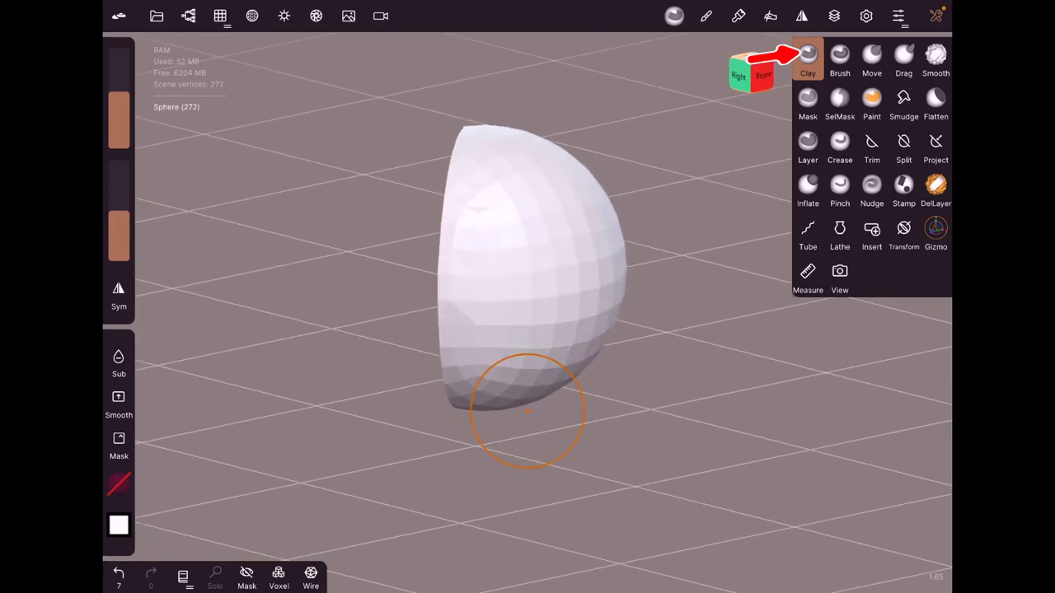
pyautogui.moveTo(462, 263); pyautogui.dragTo(495, 269)
pyautogui.click(486, 325)
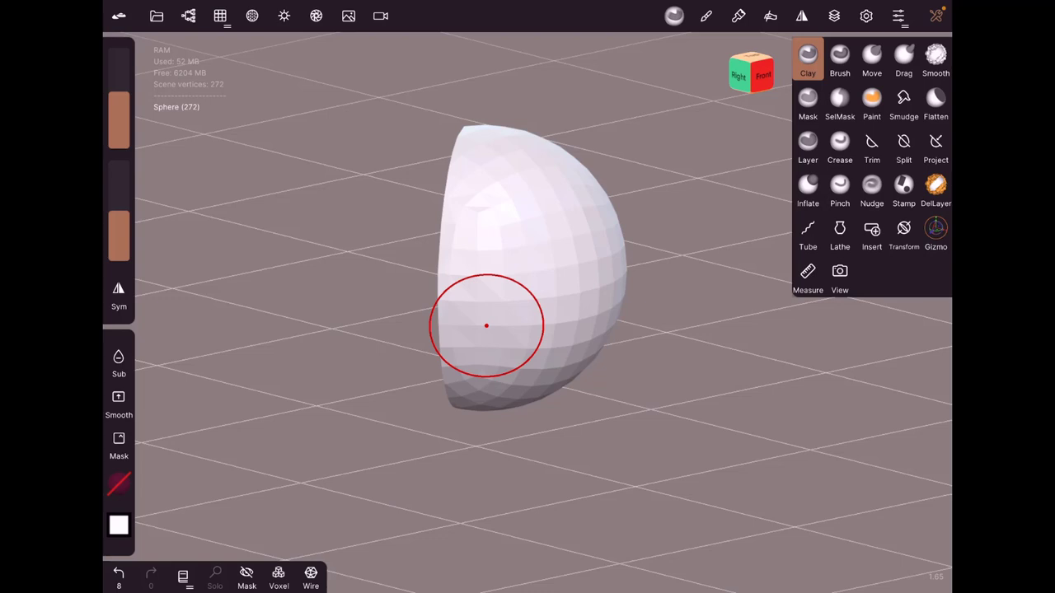
# Use Move to bulge the left side and pull the lower-left bottom outward, with wireframe on.
pyautogui.click(871, 58)
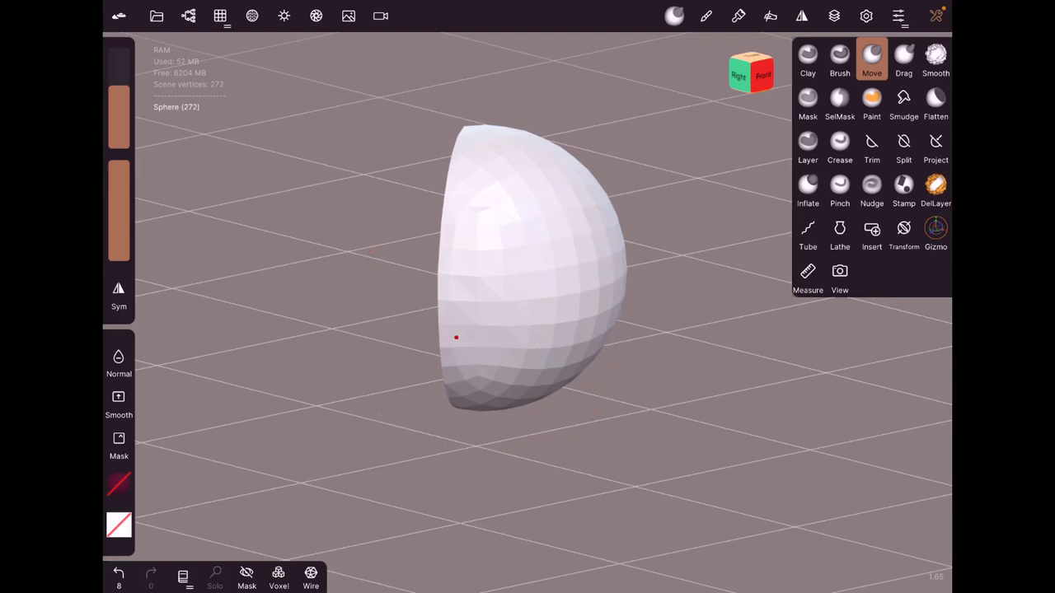
pyautogui.moveTo(486, 326)
pyautogui.mouseDown()
pyautogui.moveTo(405, 366)
pyautogui.moveTo(390, 316)
pyautogui.moveTo(435, 236)
pyautogui.moveTo(440, 184)
pyautogui.moveTo(398, 167)
pyautogui.moveTo(385, 349)
pyautogui.moveTo(417, 391)
pyautogui.mouseUp()
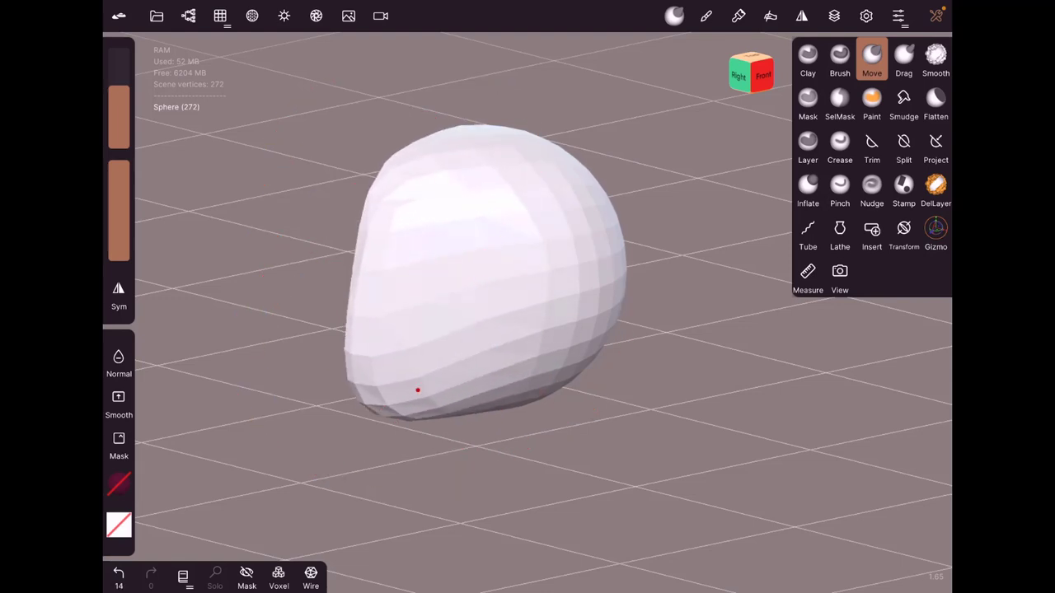
pyautogui.moveTo(483, 404); pyautogui.dragTo(480, 435)
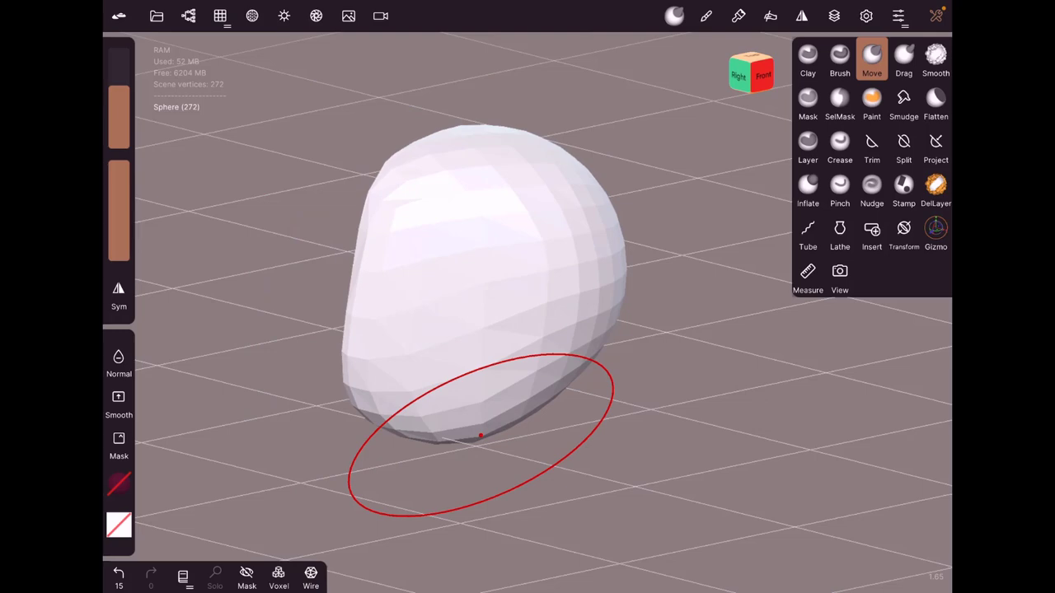
pyautogui.click(310, 574)
pyautogui.moveTo(480, 435); pyautogui.dragTo(656, 368, button='middle')
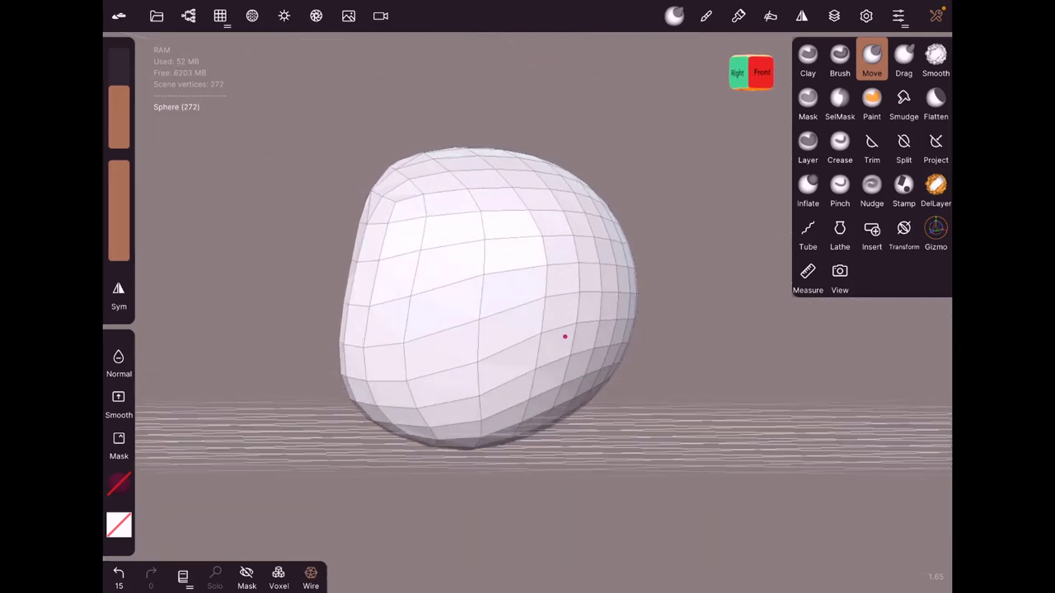
# Drag the lower-left outward and downward, bulge the sides, and orbit to a side view.
pyautogui.moveTo(395, 354); pyautogui.dragTo(372, 391)
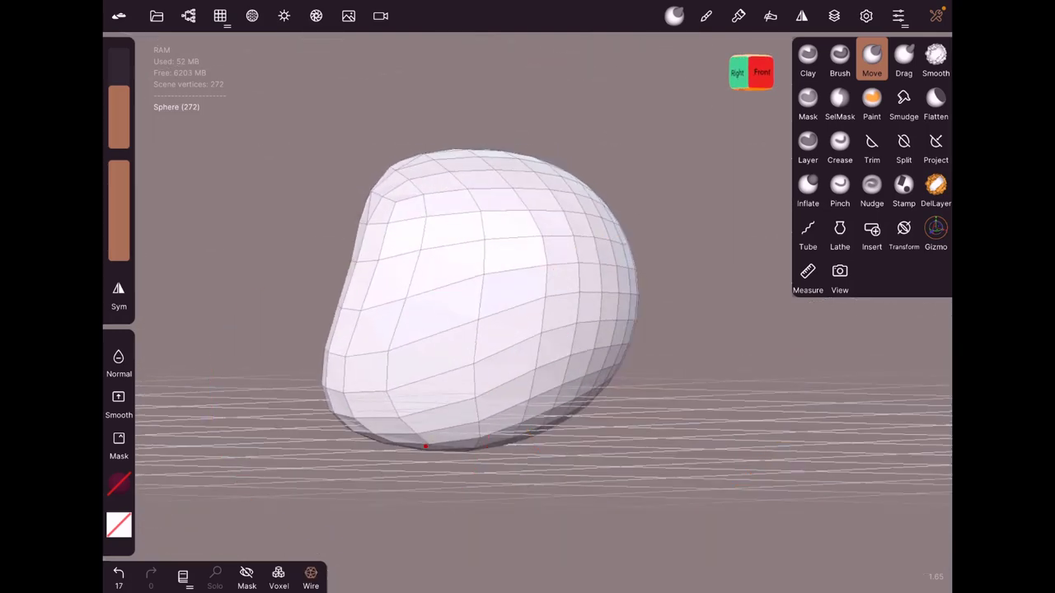
pyautogui.moveTo(428, 428); pyautogui.dragTo(412, 471)
pyautogui.moveTo(462, 445)
pyautogui.mouseDown()
pyautogui.moveTo(503, 480)
pyautogui.moveTo(539, 438)
pyautogui.moveTo(585, 428)
pyautogui.mouseUp()
pyautogui.moveTo(356, 386)
pyautogui.mouseDown()
pyautogui.moveTo(266, 388)
pyautogui.moveTo(326, 262)
pyautogui.mouseUp()
pyautogui.moveTo(326, 262); pyautogui.dragTo(563, 335, button='middle')
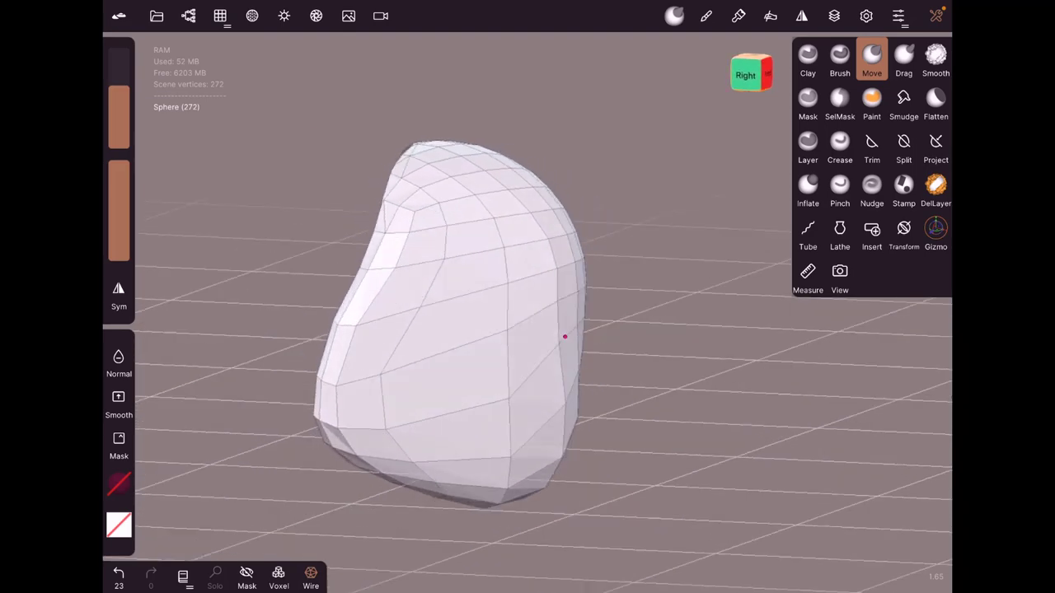
pyautogui.moveTo(753, 435)
pyautogui.mouseDown(button='middle')
pyautogui.moveTo(565, 337)
pyautogui.moveTo(642, 423)
pyautogui.mouseUp(button='middle')
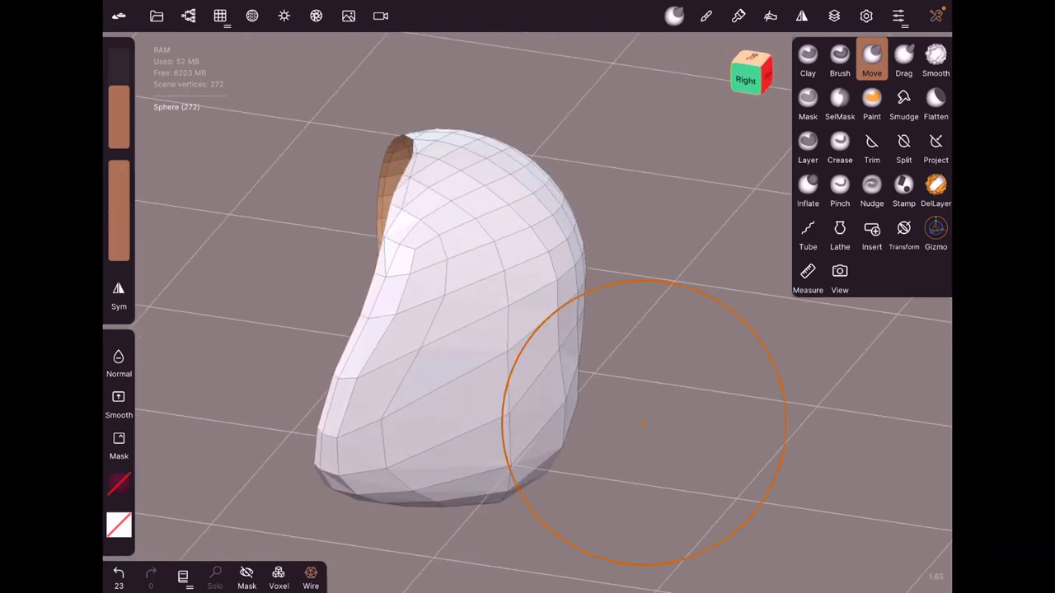
# Press a shallow dent along the shell's left front edge with the standard Brush.
pyautogui.click(840, 57)
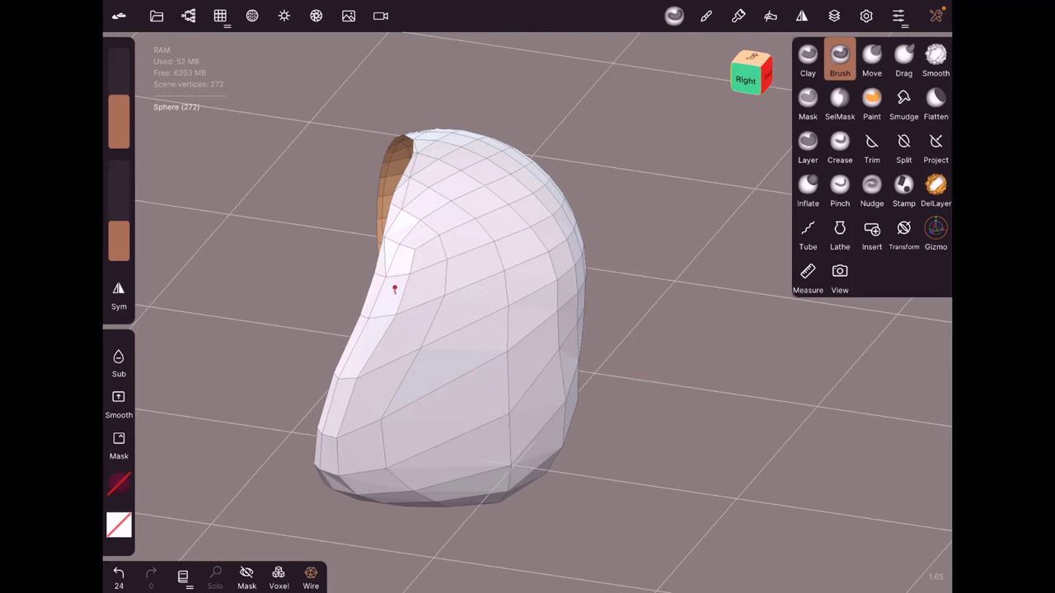
pyautogui.moveTo(396, 287); pyautogui.dragTo(405, 254)
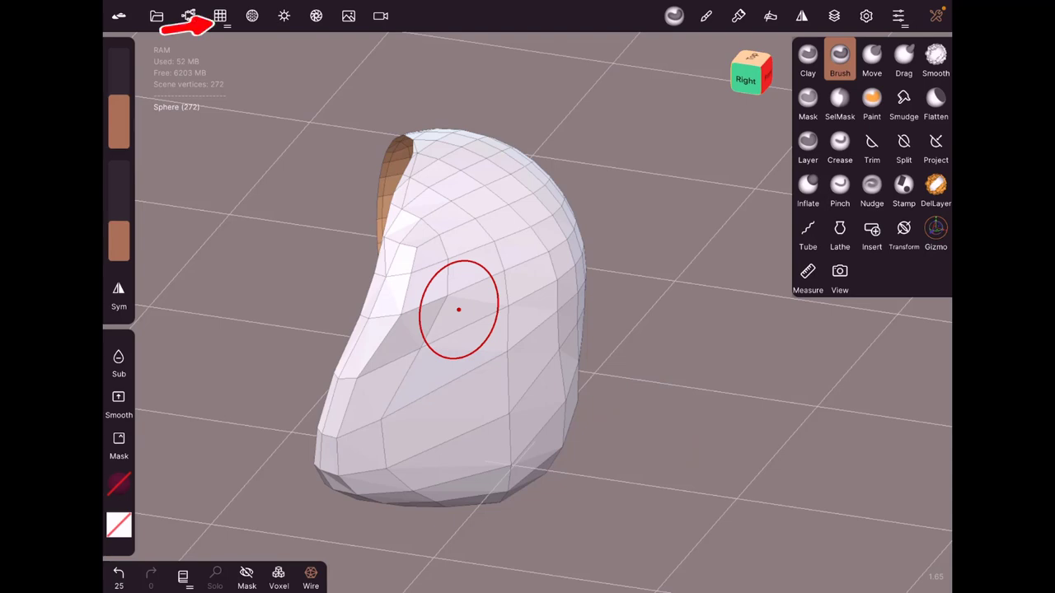
# Voxel-remesh the shell at resolution 74.6 into an even mesh of about 13.3k faces.
pyautogui.click(220, 16)
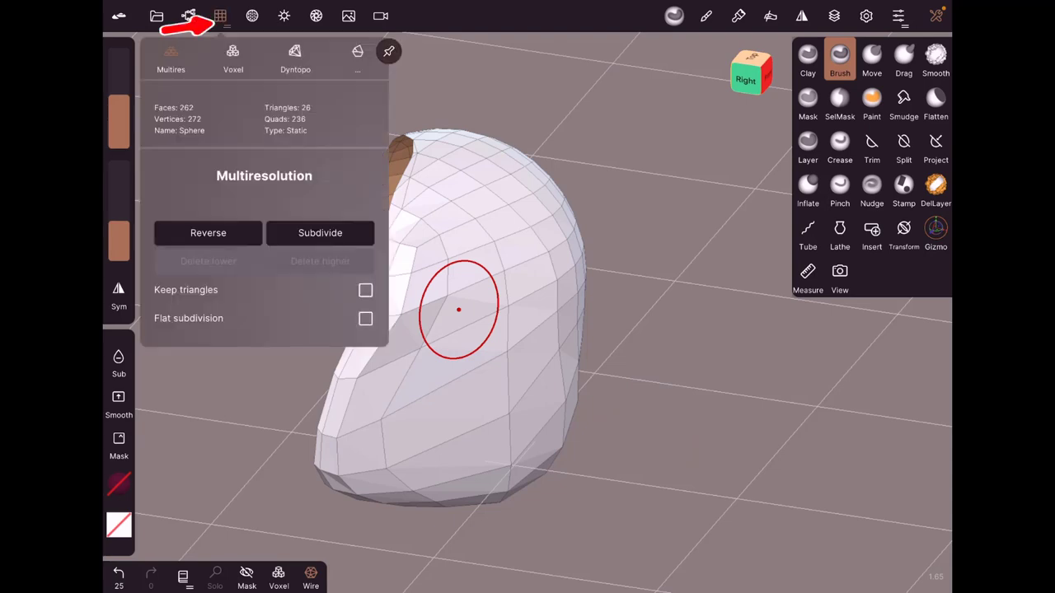
pyautogui.click(233, 58)
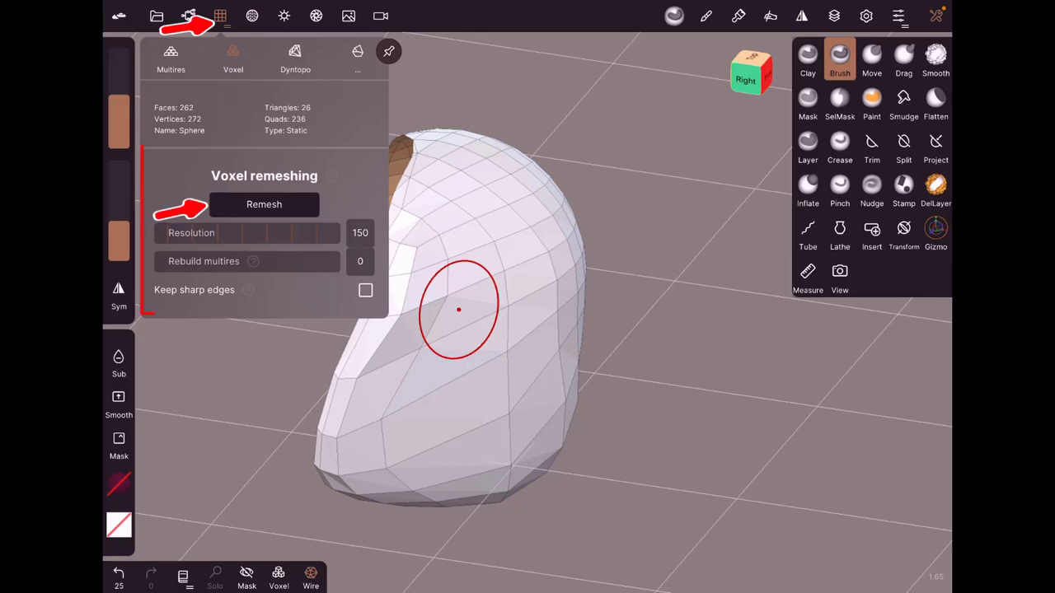
pyautogui.click(264, 204)
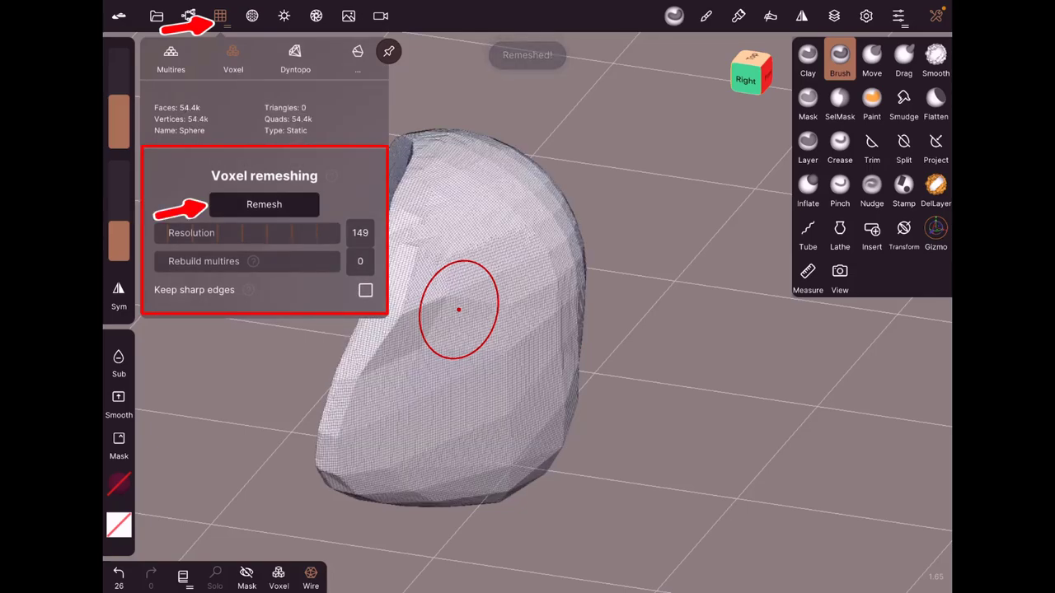
pyautogui.moveTo(247, 232); pyautogui.dragTo(183, 233)
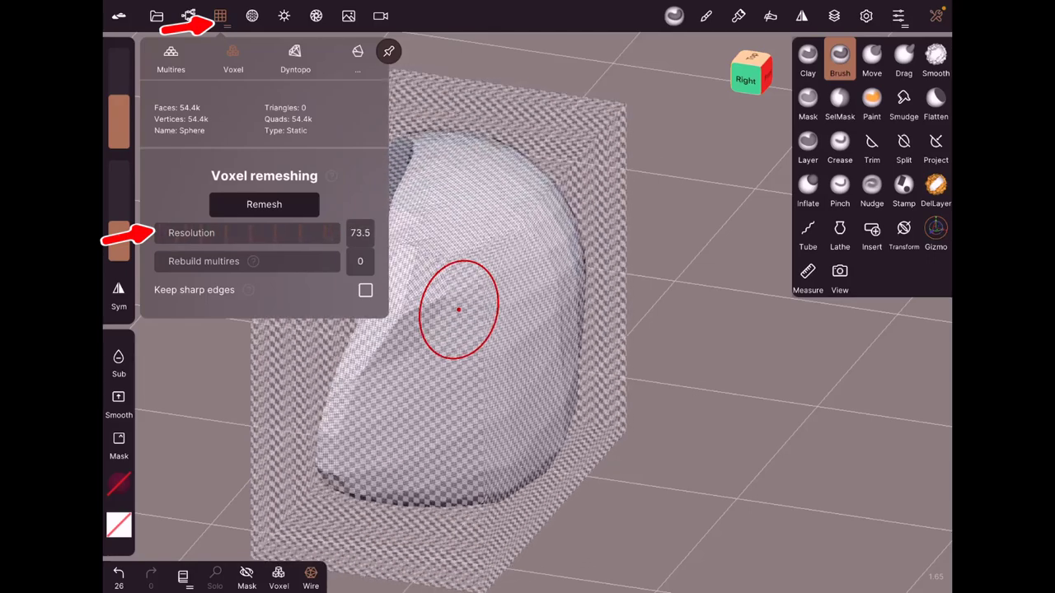
pyautogui.click(264, 203)
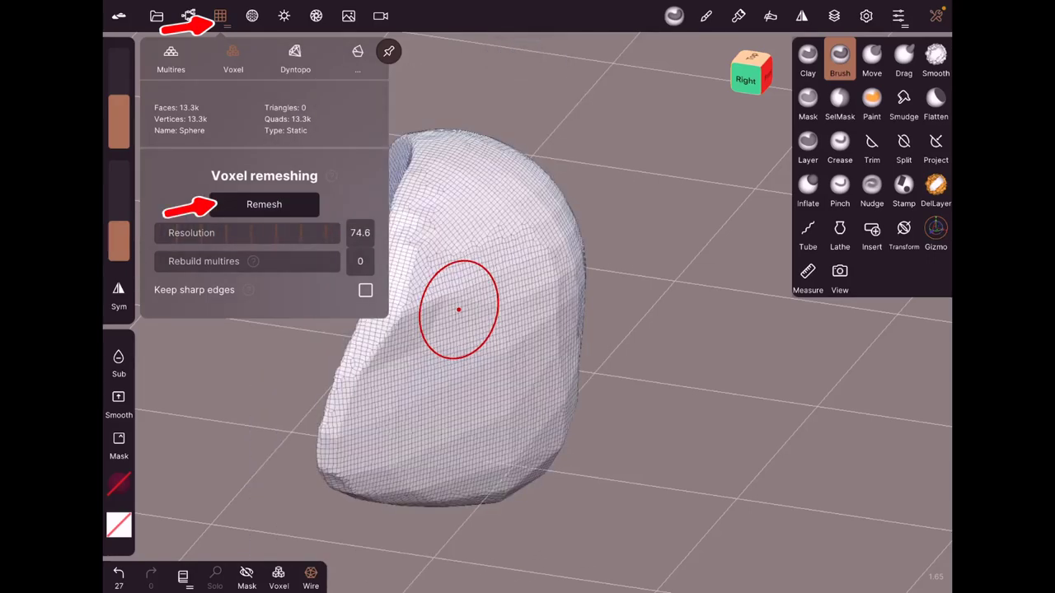
pyautogui.click(584, 153)
# Carve a deep vertical crease down the front with the standard Brush, wireframe off.
pyautogui.moveTo(413, 313); pyautogui.dragTo(419, 318)
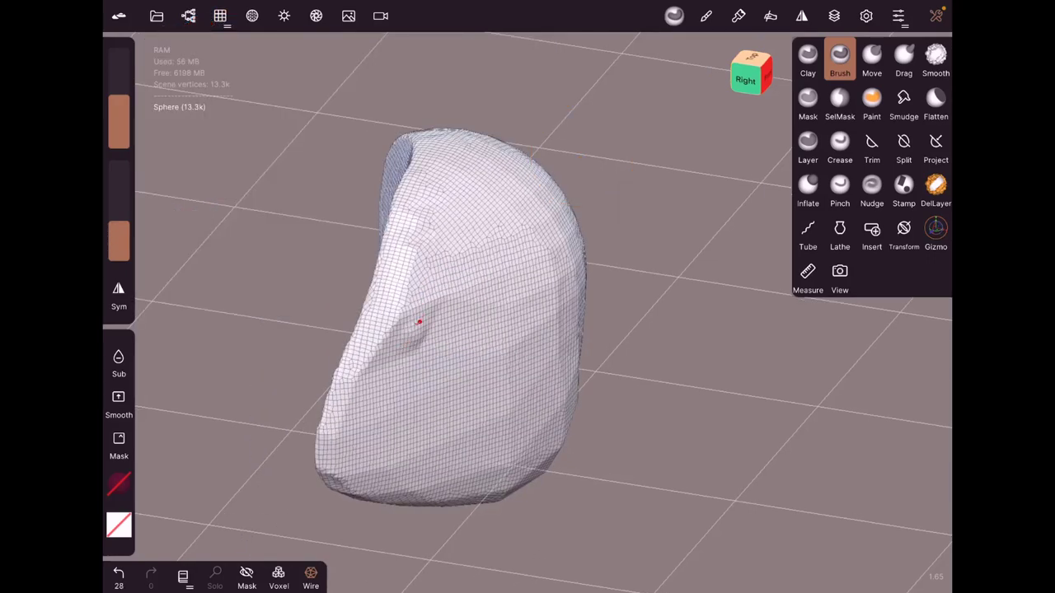
pyautogui.moveTo(402, 356); pyautogui.dragTo(565, 336)
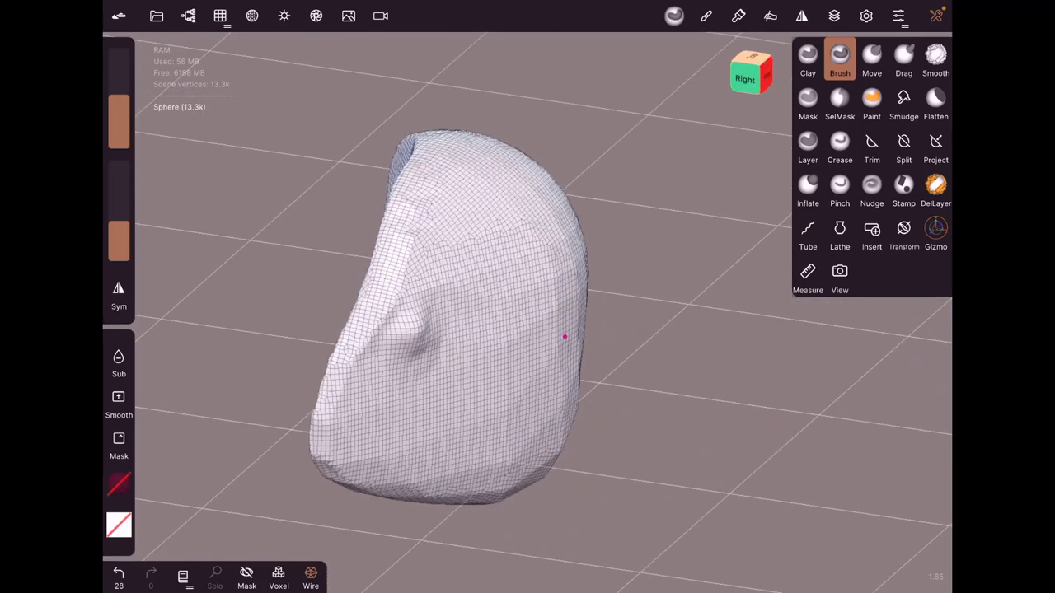
pyautogui.moveTo(404, 354)
pyautogui.mouseDown()
pyautogui.moveTo(410, 427)
pyautogui.moveTo(569, 314)
pyautogui.mouseUp()
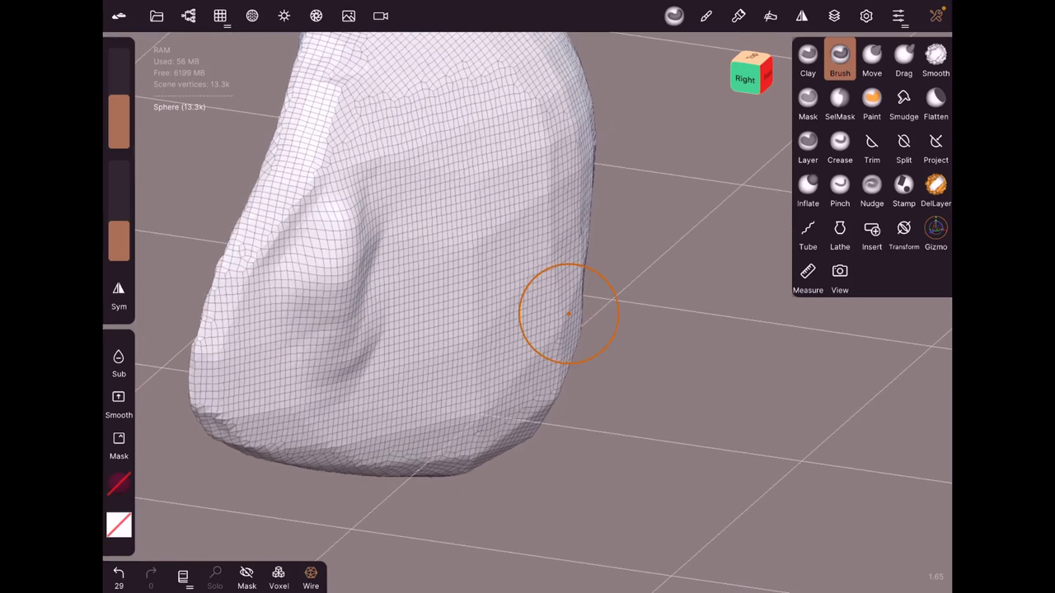
pyautogui.click(311, 574)
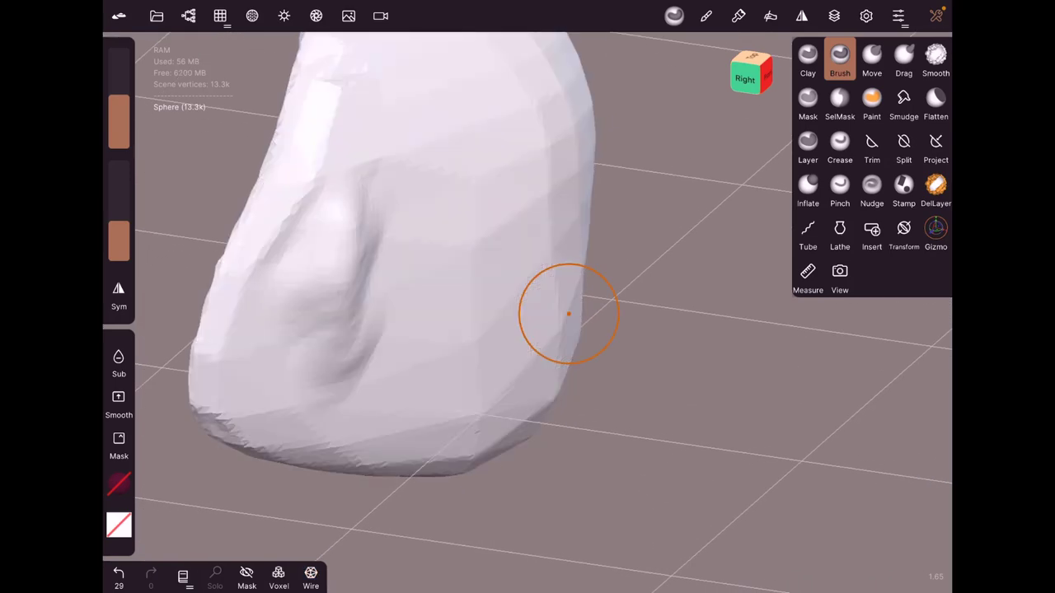
pyautogui.moveTo(341, 278)
pyautogui.mouseDown()
pyautogui.moveTo(346, 370)
pyautogui.moveTo(328, 378)
pyautogui.mouseUp()
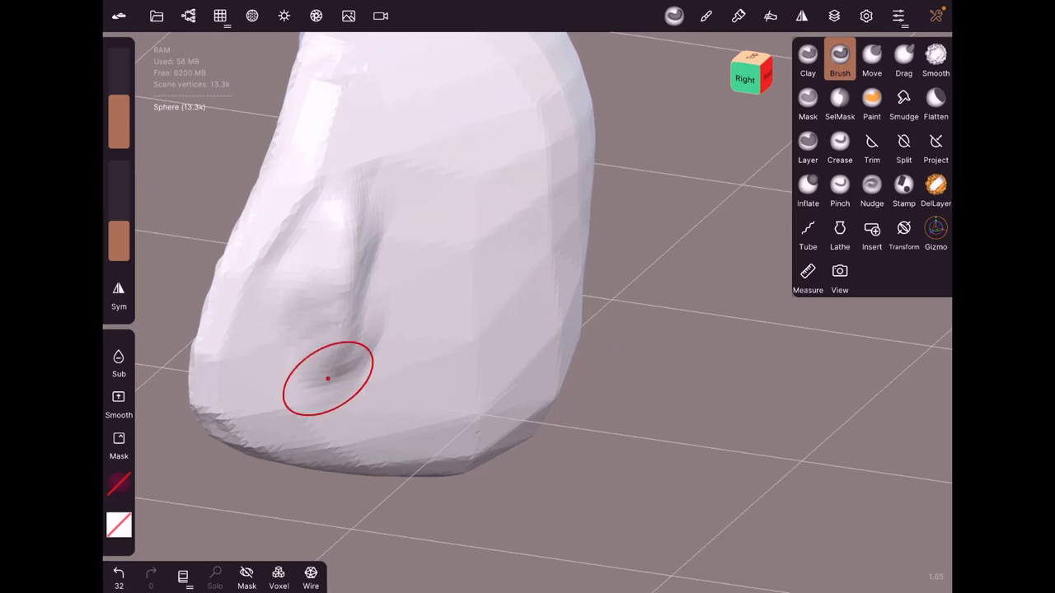
# Build up Clay beside the crease and Smooth the lower-left surface.
pyautogui.click(808, 58)
pyautogui.moveTo(402, 412); pyautogui.dragTo(409, 232)
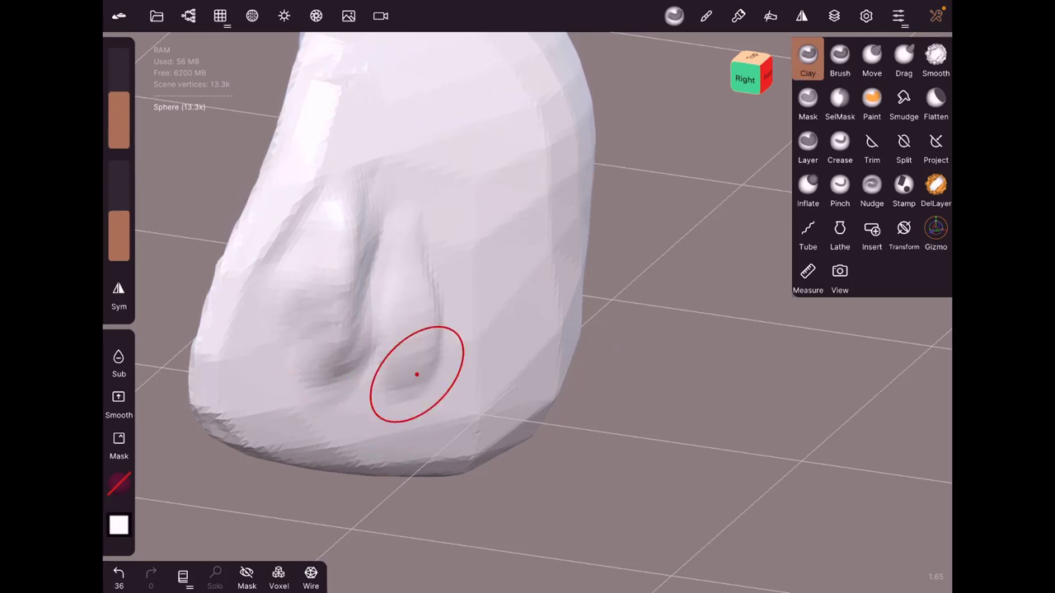
pyautogui.click(935, 57)
pyautogui.moveTo(416, 404)
pyautogui.mouseDown()
pyautogui.moveTo(421, 338)
pyautogui.moveTo(429, 342)
pyautogui.moveTo(382, 334)
pyautogui.mouseUp()
pyautogui.moveTo(371, 411); pyautogui.dragTo(353, 311)
pyautogui.moveTo(333, 390); pyautogui.dragTo(322, 294)
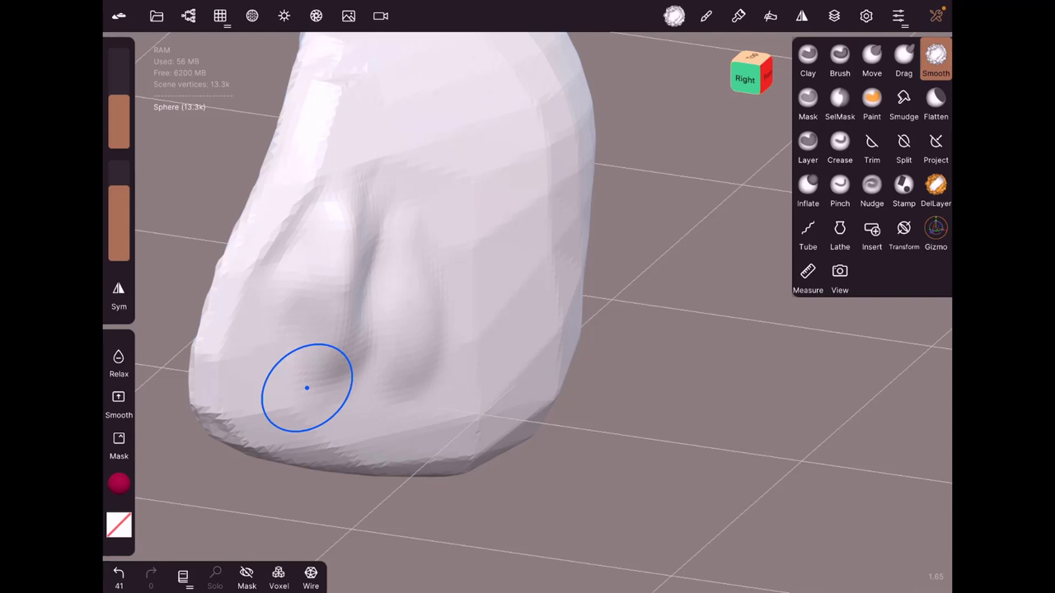
# Zoom in and orbit to the shell's underside with the wireframe shown.
pyautogui.moveTo(307, 387)
pyautogui.mouseDown(button='right')
pyautogui.moveTo(596, 341)
pyautogui.moveTo(580, 329)
pyautogui.moveTo(427, 468)
pyautogui.mouseUp(button='right')
pyautogui.scroll(3, 410, 330)
pyautogui.scroll(3, 424, 96)
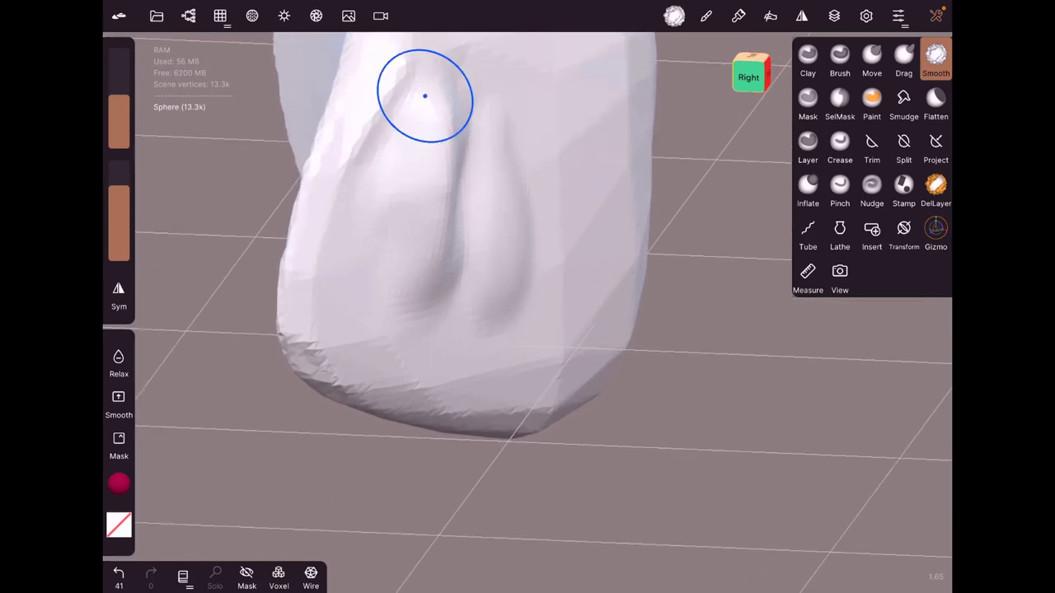
pyautogui.scroll(3, 409, 322)
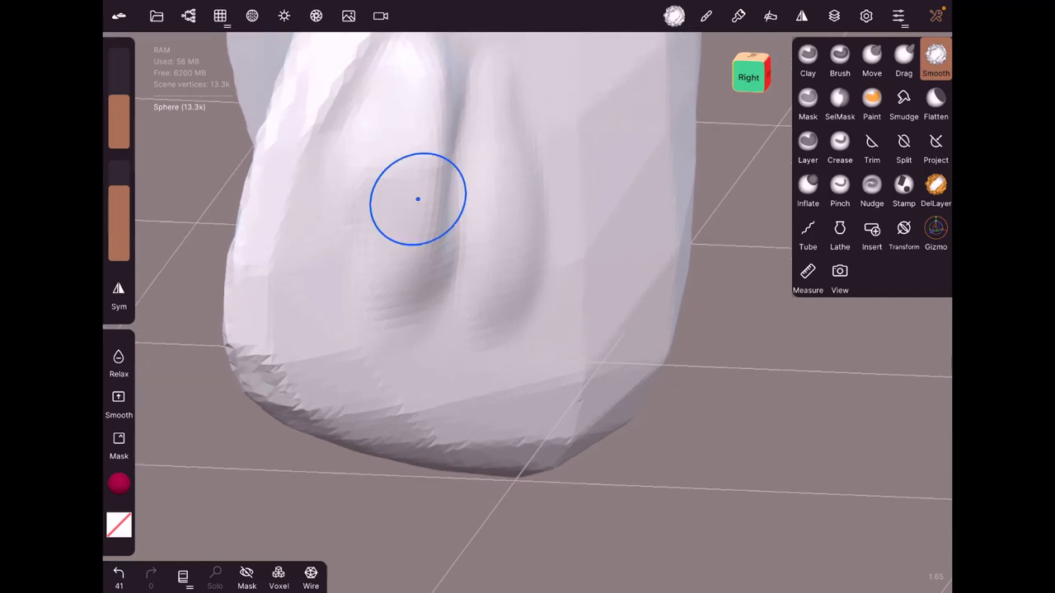
pyautogui.moveTo(418, 198); pyautogui.dragTo(343, 346)
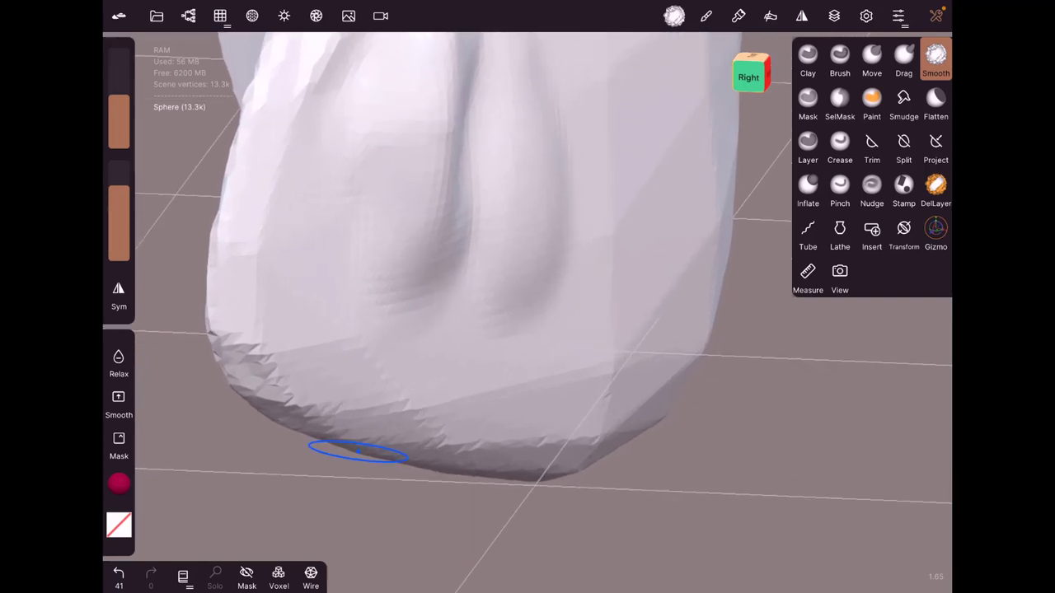
pyautogui.click(311, 574)
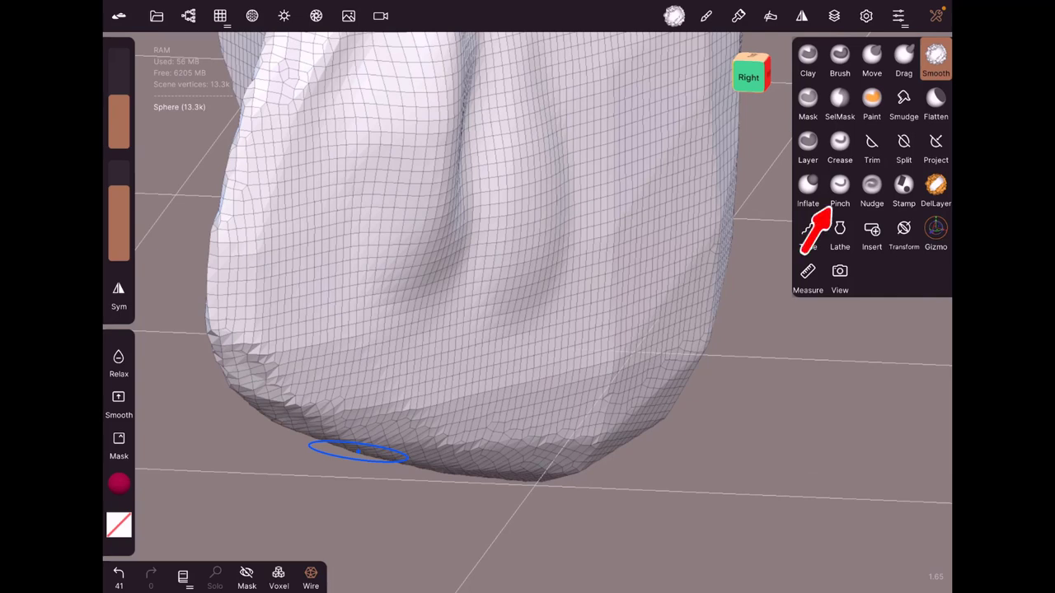
# Pinch two strokes near the bottom edge to sharpen the shell's crease.
pyautogui.click(840, 190)
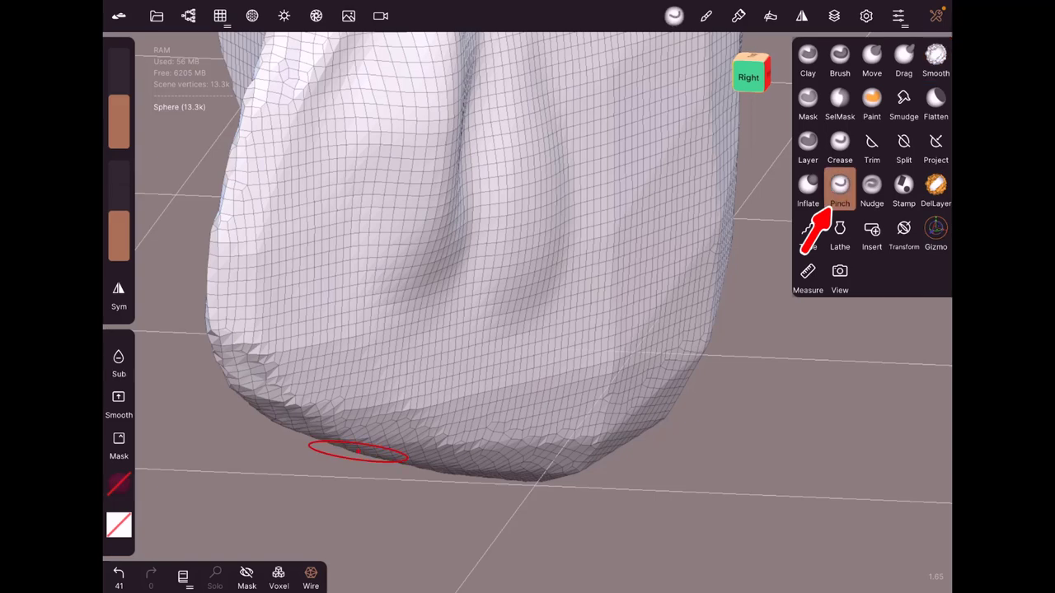
pyautogui.moveTo(320, 269)
pyautogui.mouseDown()
pyautogui.moveTo(313, 308)
pyautogui.moveTo(328, 267)
pyautogui.mouseUp()
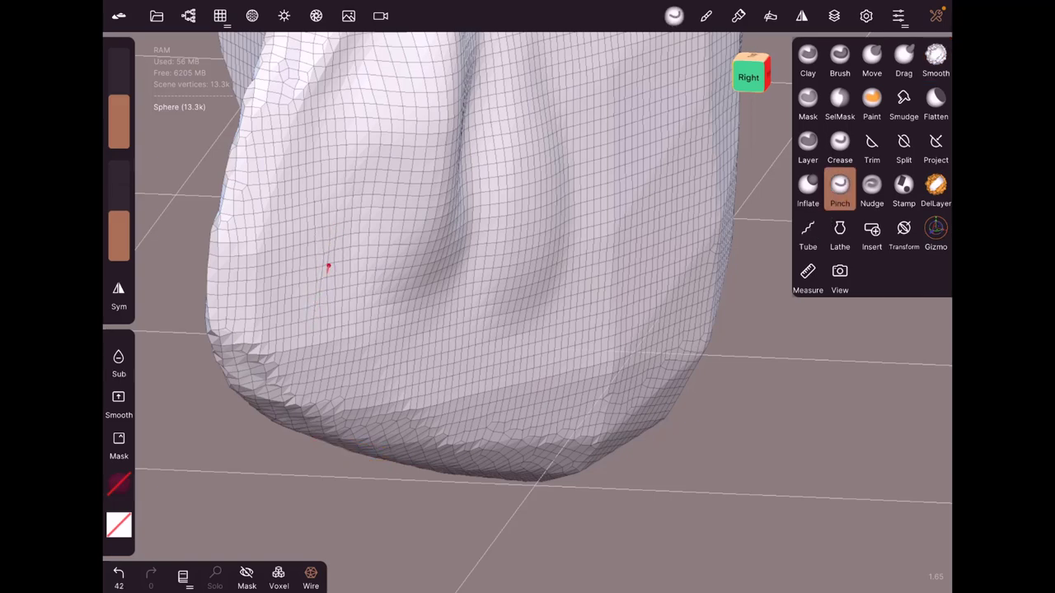
pyautogui.scroll(3, 321, 278)
pyautogui.scroll(3, 322, 271)
pyautogui.scroll(3, 330, 198)
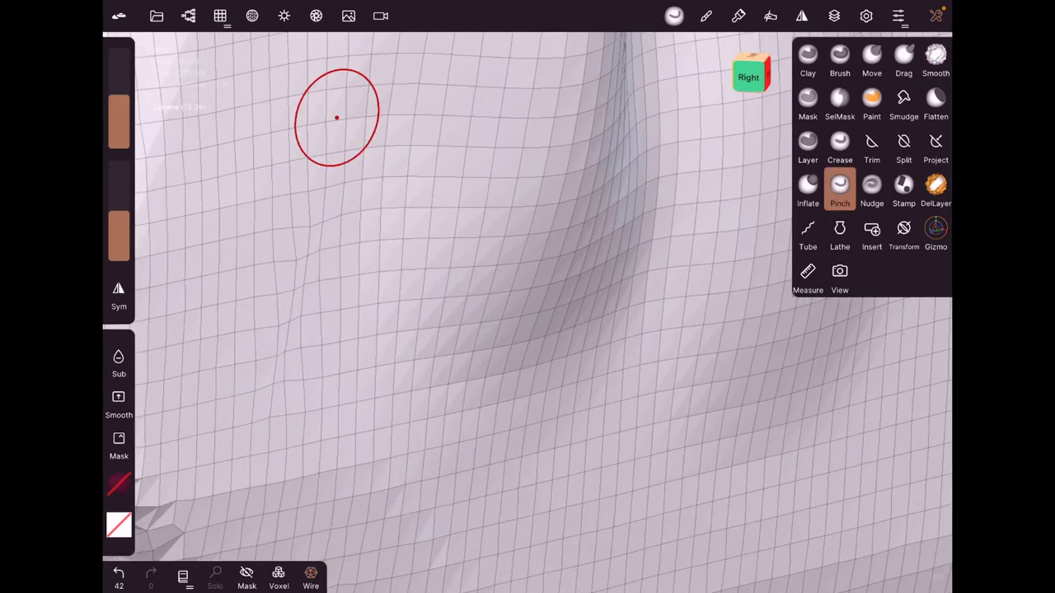
pyautogui.moveTo(302, 276); pyautogui.dragTo(311, 252)
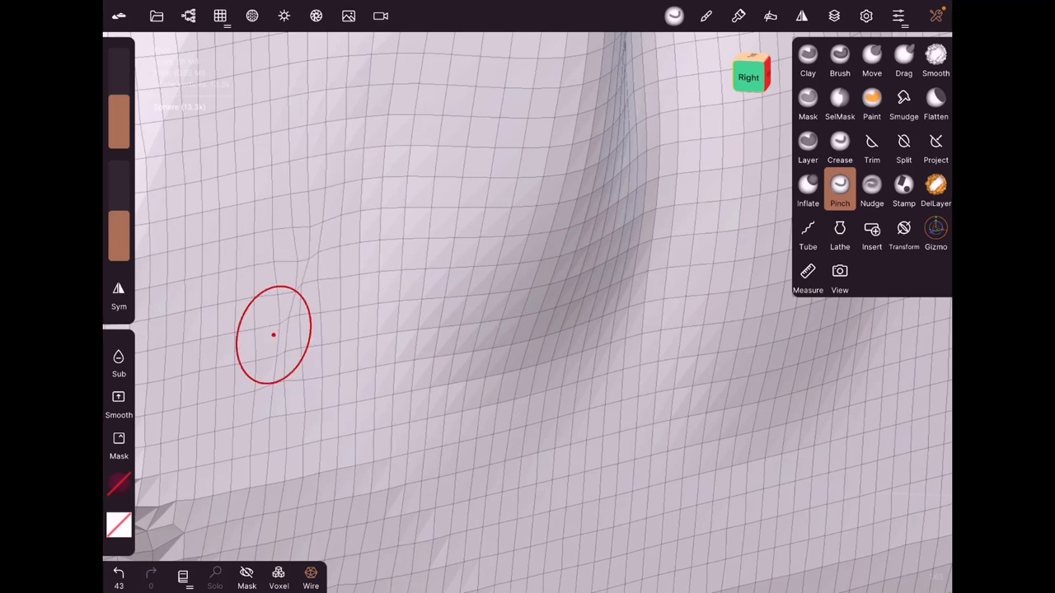
pyautogui.scroll(-2, 273, 335)
pyautogui.scroll(-5, 349, 302)
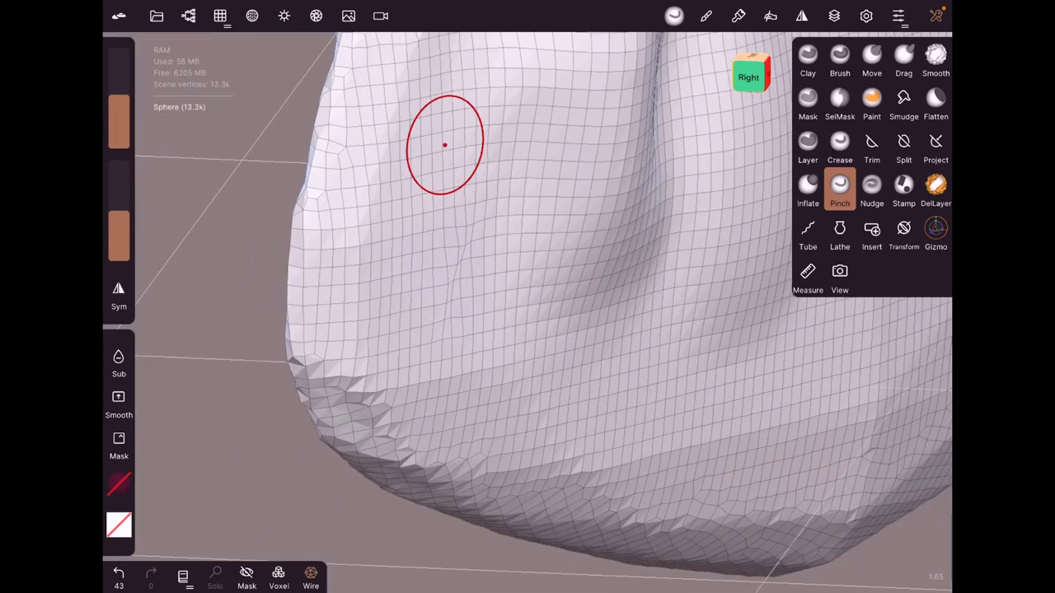
# Pull the shell's left side outward with Move into a growing bulge.
pyautogui.click(871, 53)
pyautogui.moveTo(371, 313); pyautogui.dragTo(309, 327)
pyautogui.moveTo(330, 288); pyautogui.dragTo(296, 280)
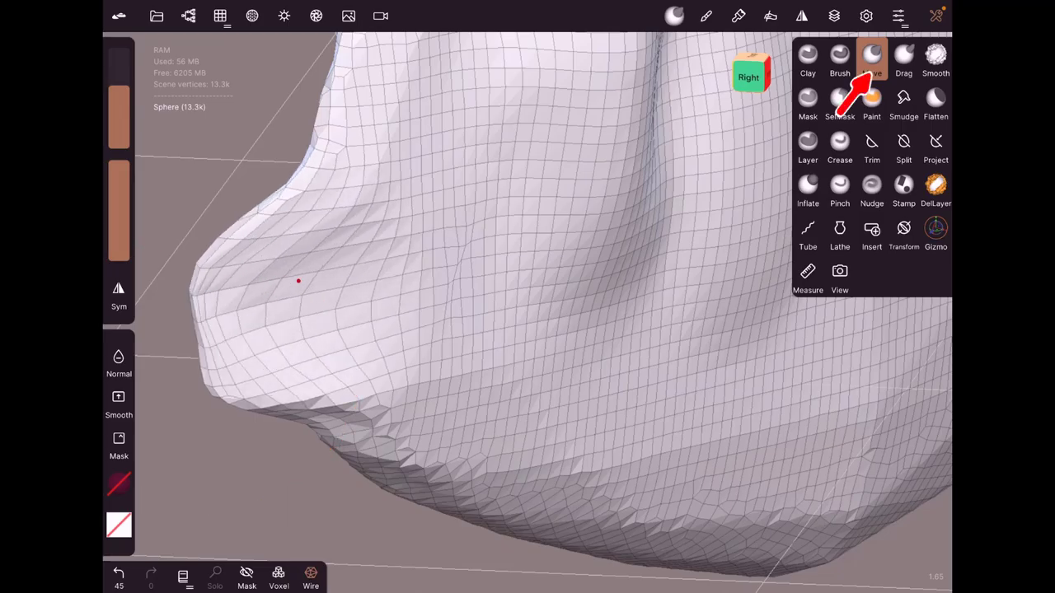
pyautogui.moveTo(330, 379)
pyautogui.mouseDown()
pyautogui.moveTo(288, 389)
pyautogui.moveTo(242, 435)
pyautogui.moveTo(446, 275)
pyautogui.mouseUp()
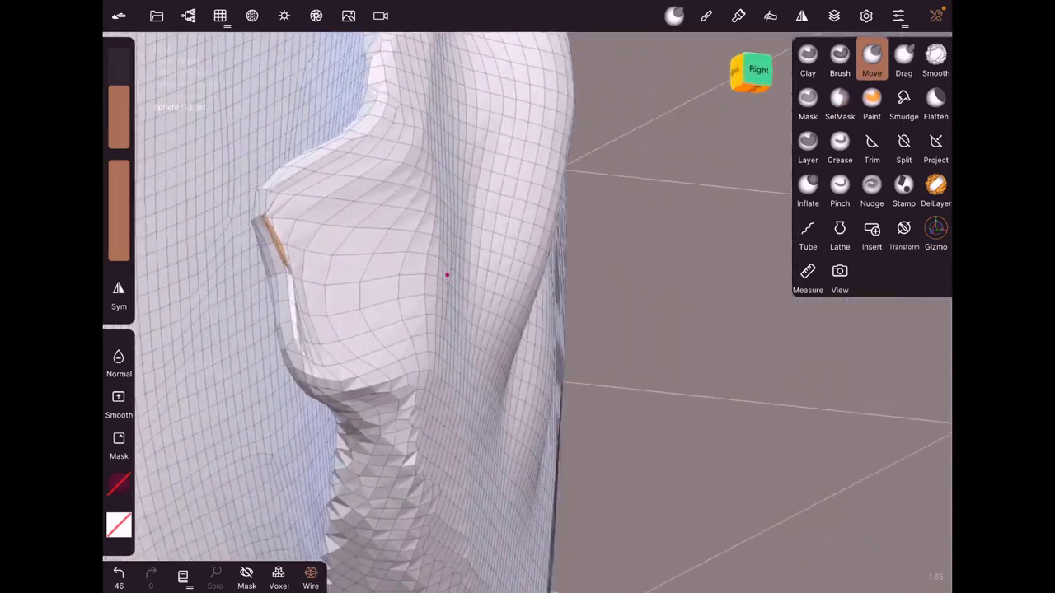
pyautogui.moveTo(434, 446); pyautogui.dragTo(454, 305)
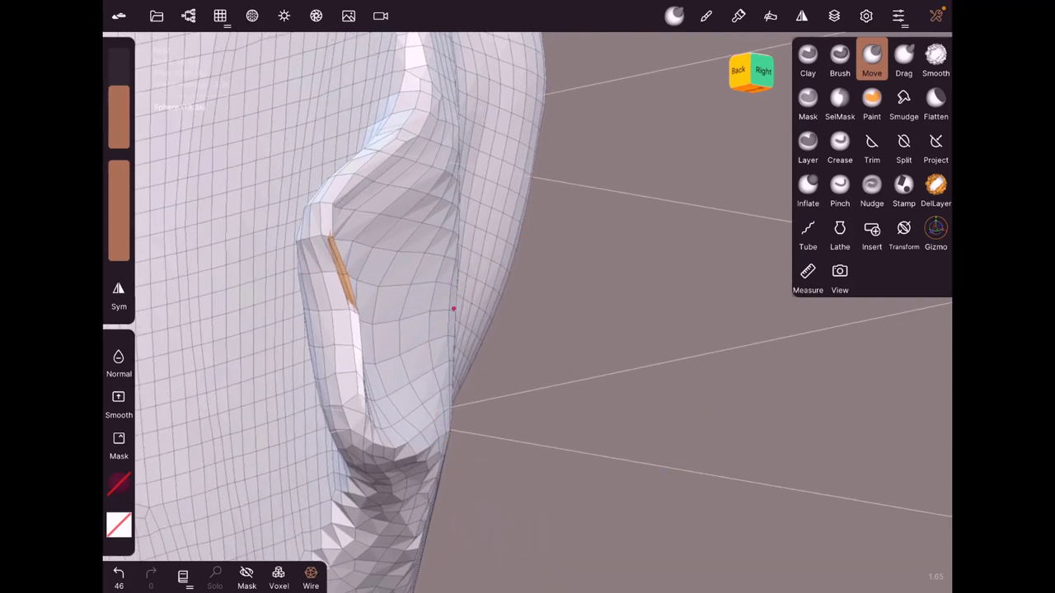
pyautogui.scroll(3, 551, 356)
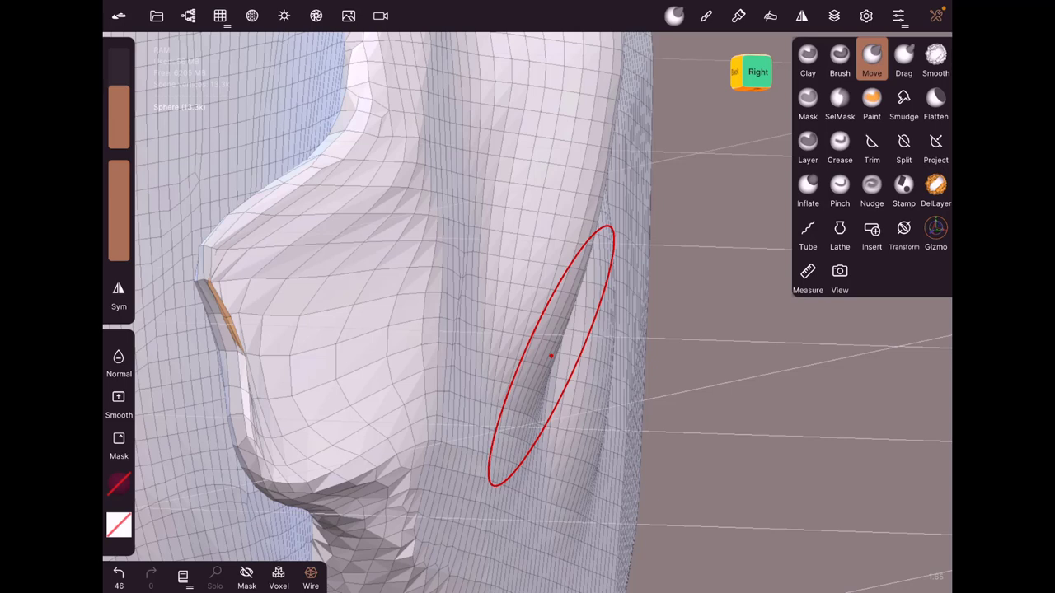
# Reshape the projecting lobe, its underside and tip, then Smooth the jagged tip.
pyautogui.moveTo(247, 314)
pyautogui.mouseDown()
pyautogui.moveTo(230, 316)
pyautogui.moveTo(205, 269)
pyautogui.mouseUp()
pyautogui.moveTo(239, 412)
pyautogui.mouseDown()
pyautogui.moveTo(219, 425)
pyautogui.moveTo(207, 522)
pyautogui.mouseUp()
pyautogui.scroll(-3, 714, 414)
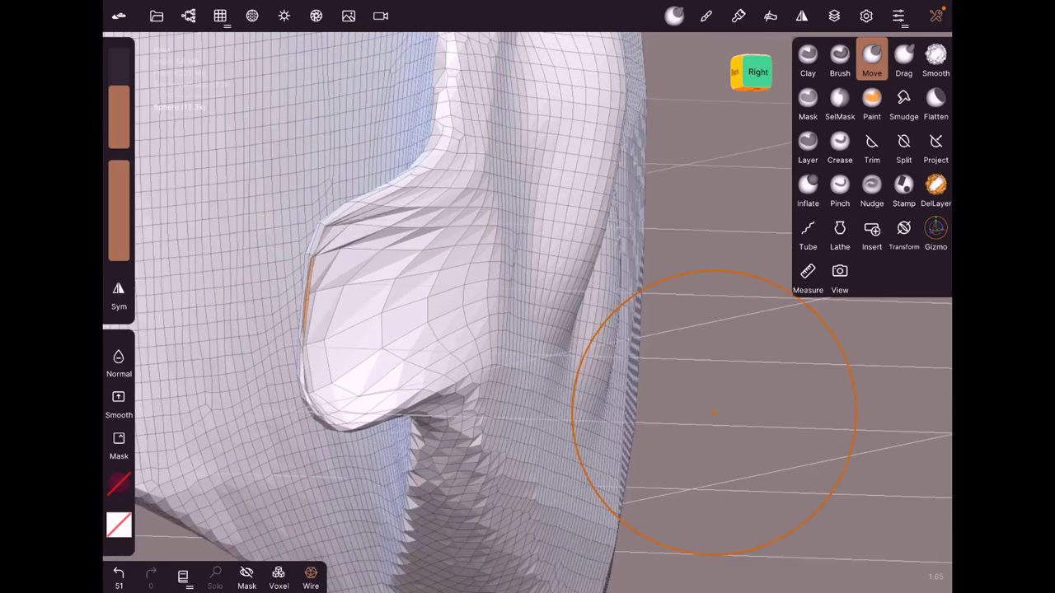
pyautogui.moveTo(714, 414); pyautogui.dragTo(506, 271)
pyautogui.moveTo(508, 431); pyautogui.dragTo(461, 462)
pyautogui.moveTo(254, 384); pyautogui.dragTo(229, 271)
pyautogui.moveTo(508, 271); pyautogui.dragTo(226, 310)
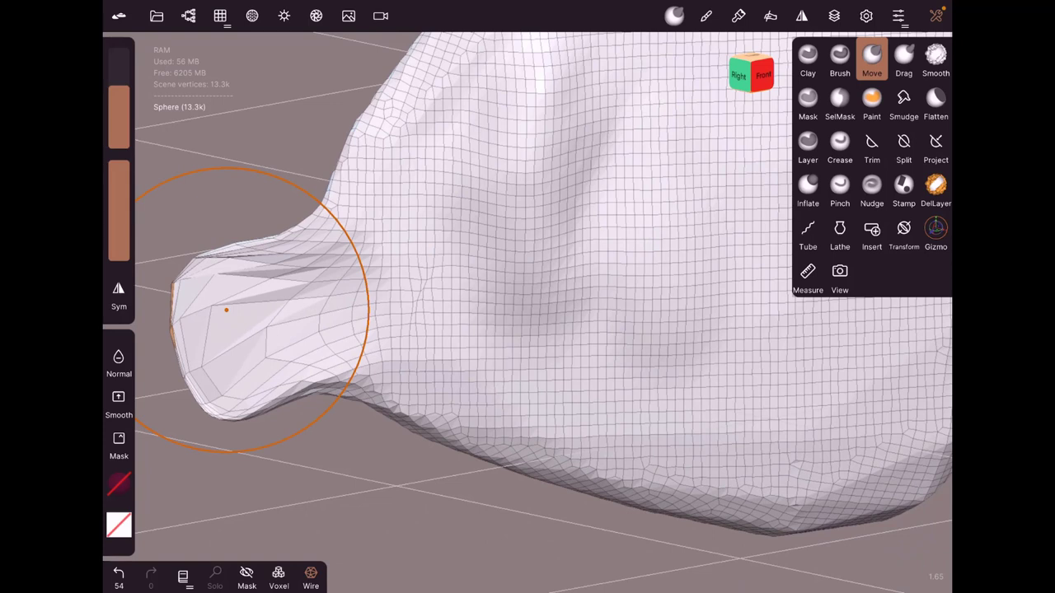
pyautogui.click(936, 56)
pyautogui.moveTo(226, 310)
pyautogui.mouseDown()
pyautogui.moveTo(187, 306)
pyautogui.moveTo(299, 266)
pyautogui.moveTo(321, 278)
pyautogui.moveTo(330, 374)
pyautogui.mouseUp()
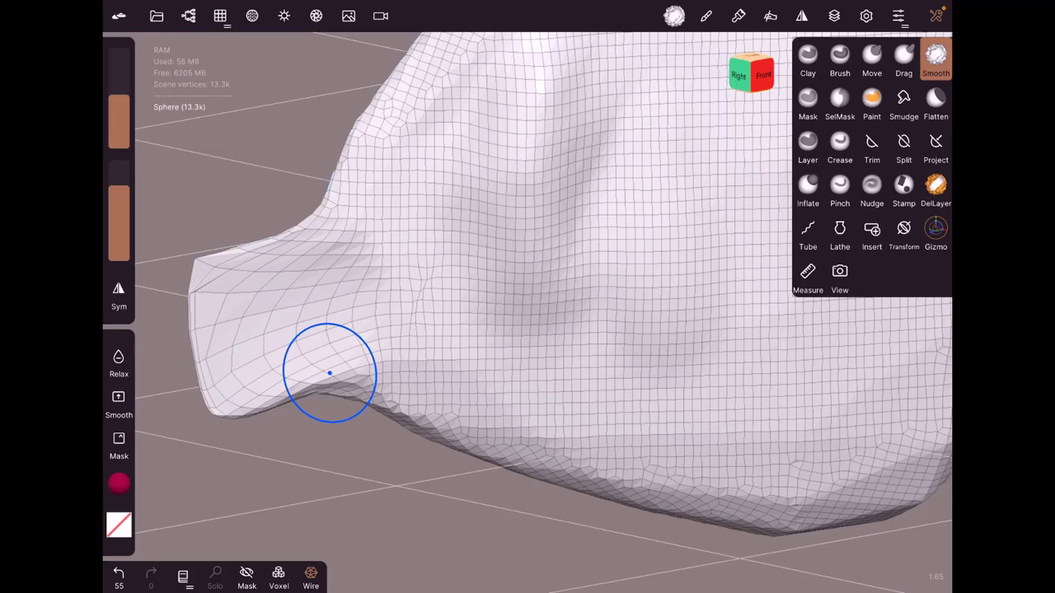
# Smooth the fold under the lobe and the shell's upper surface, then orbit to the front.
pyautogui.moveTo(329, 374); pyautogui.dragTo(327, 376)
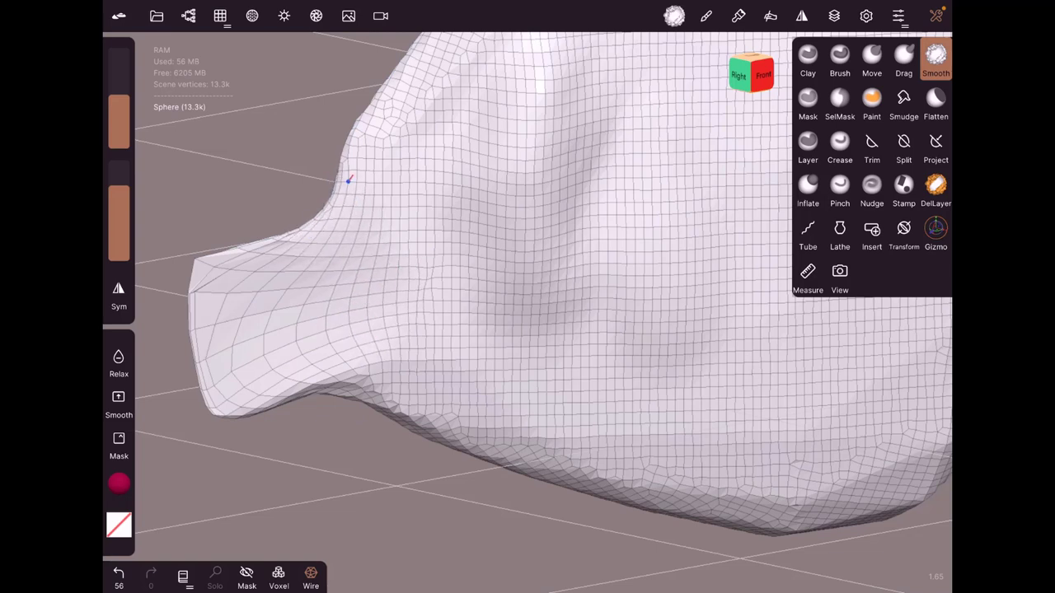
pyautogui.moveTo(424, 102); pyautogui.dragTo(434, 117)
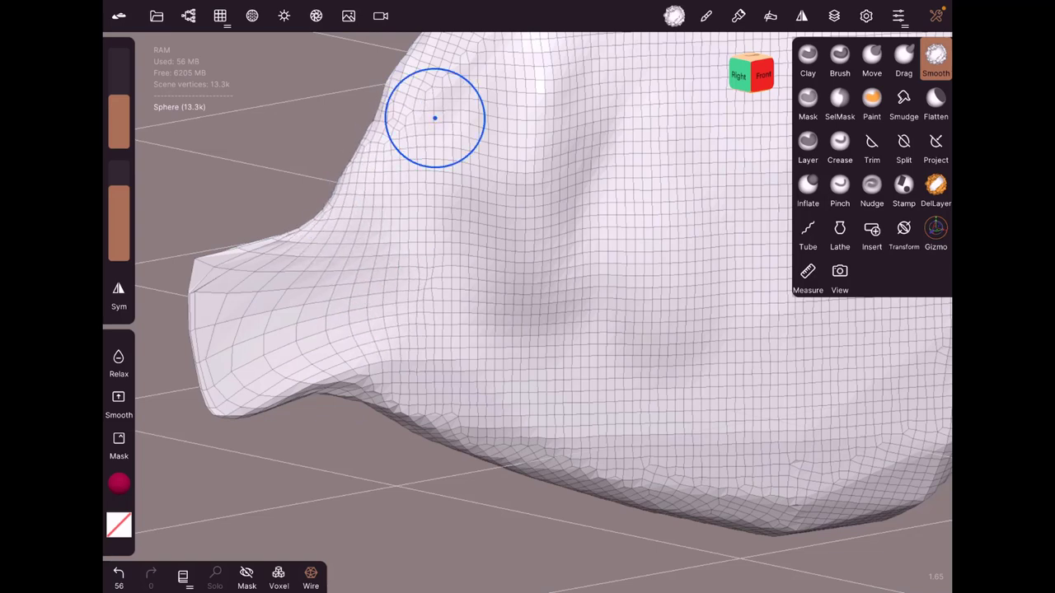
pyautogui.moveTo(434, 118)
pyautogui.mouseDown(button='middle')
pyautogui.moveTo(305, 306)
pyautogui.moveTo(565, 487)
pyautogui.mouseUp(button='middle')
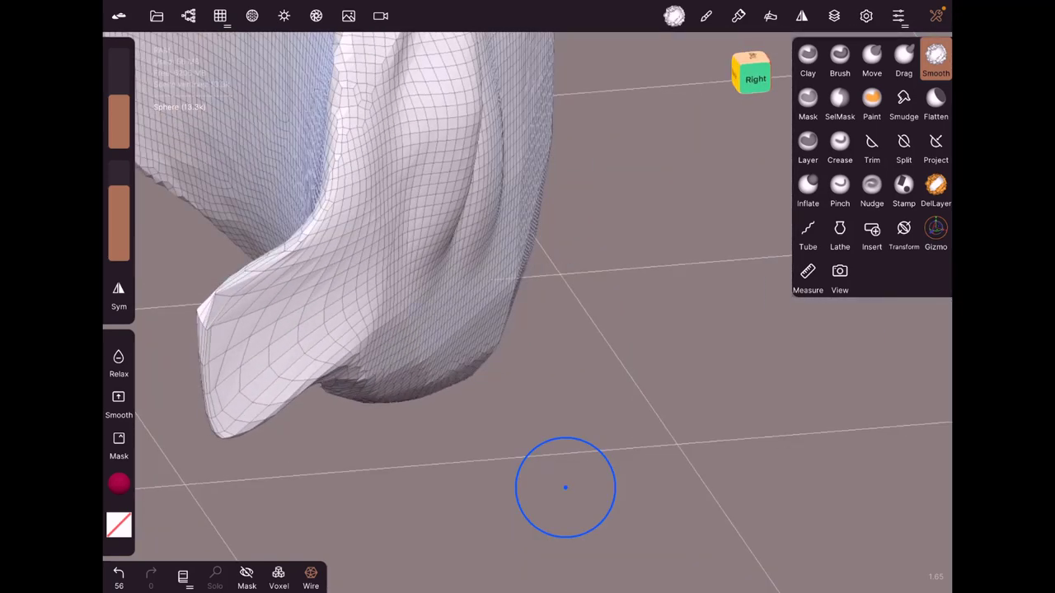
pyautogui.moveTo(565, 487); pyautogui.dragTo(447, 365, button='middle')
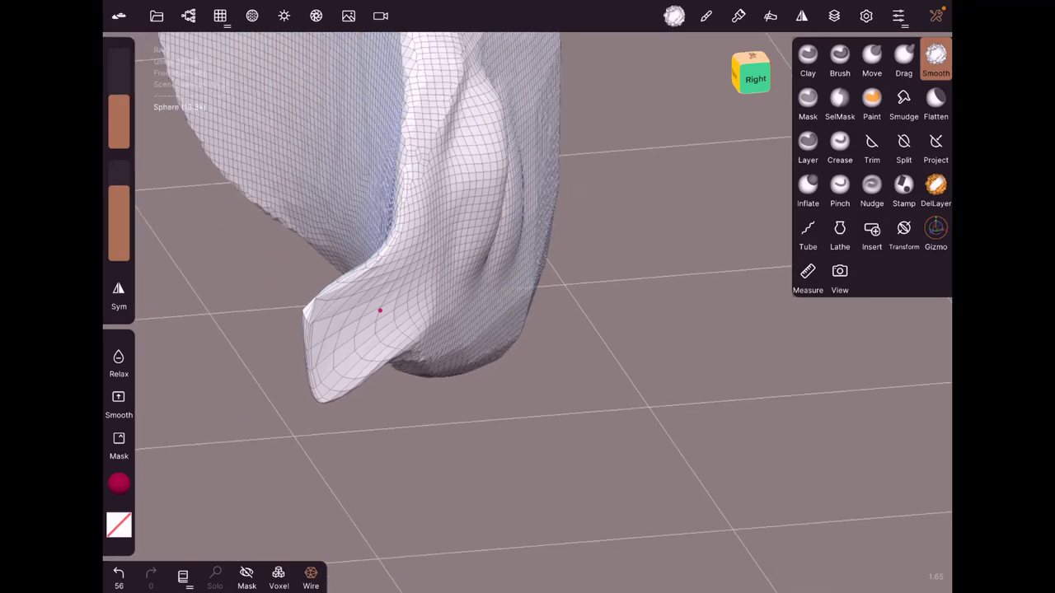
pyautogui.moveTo(412, 295)
pyautogui.mouseDown(button='middle')
pyautogui.moveTo(464, 442)
pyautogui.moveTo(565, 335)
pyautogui.moveTo(294, 302)
pyautogui.mouseUp(button='middle')
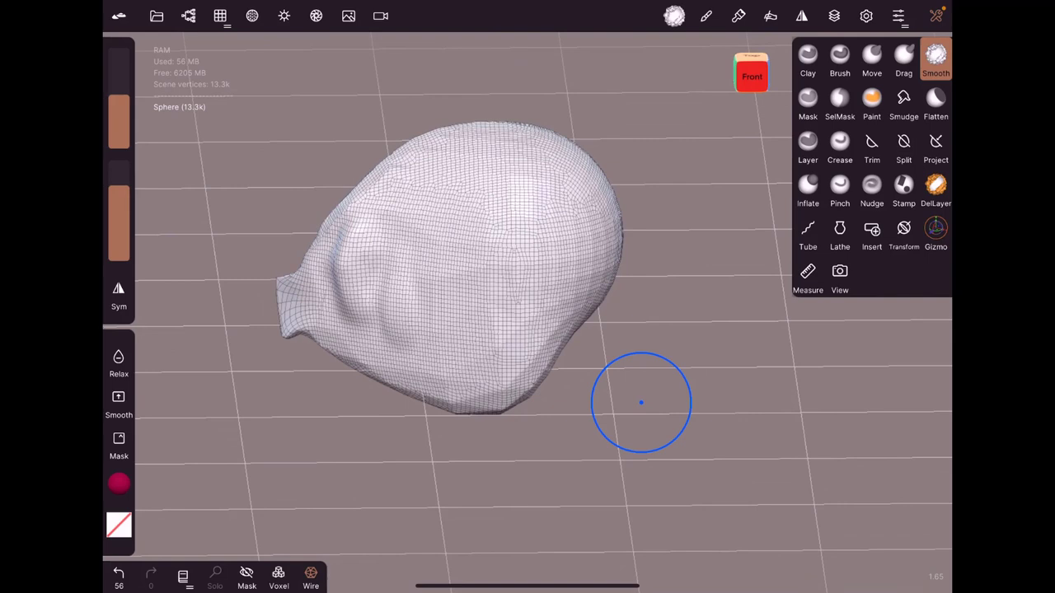
# Trim off the mesh's left lobe with a rectangular Trim cut, exposing the orange cut face.
pyautogui.click(871, 146)
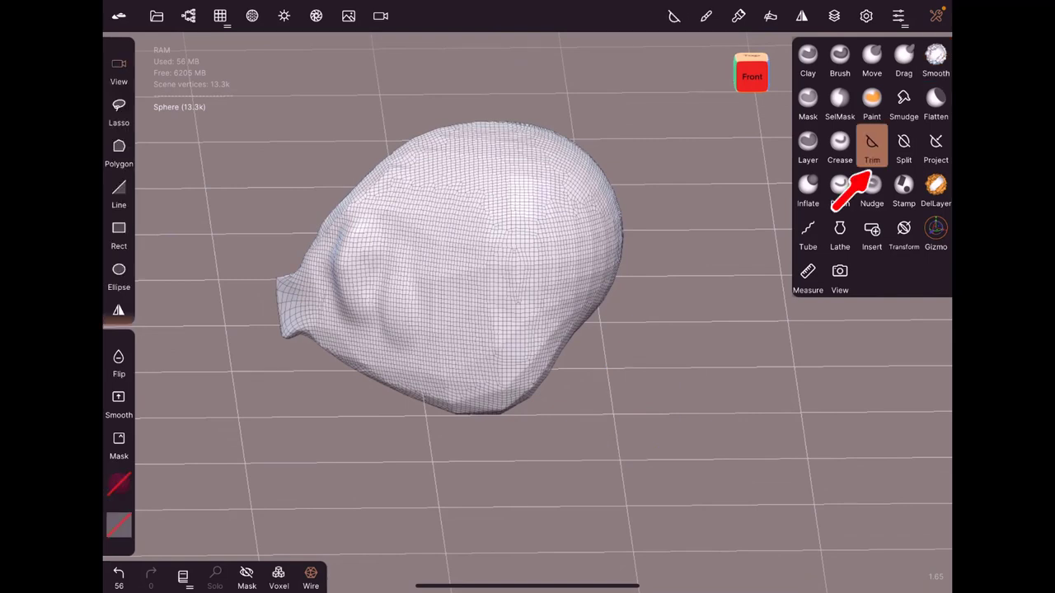
pyautogui.click(119, 210)
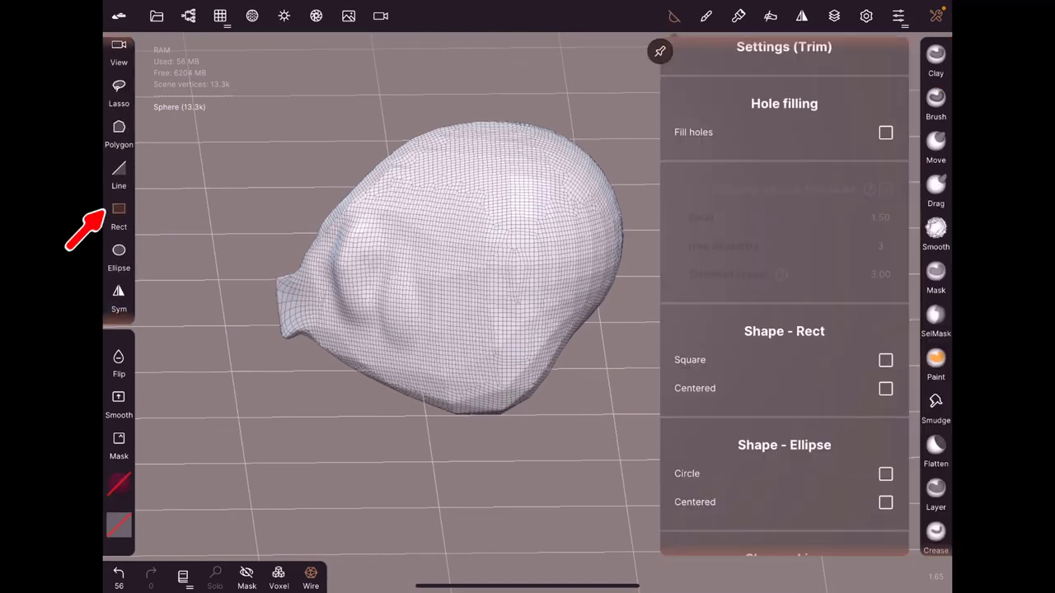
pyautogui.moveTo(248, 146)
pyautogui.mouseDown()
pyautogui.moveTo(247, 365)
pyautogui.moveTo(443, 428)
pyautogui.mouseUp()
pyautogui.moveTo(552, 424); pyautogui.dragTo(697, 436)
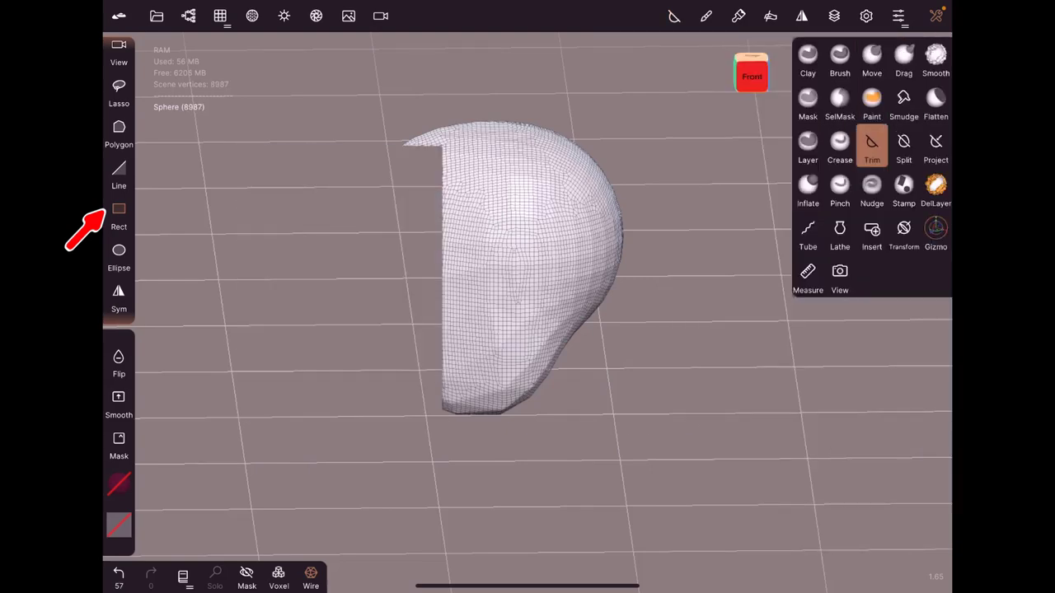
pyautogui.moveTo(462, 297); pyautogui.dragTo(297, 302)
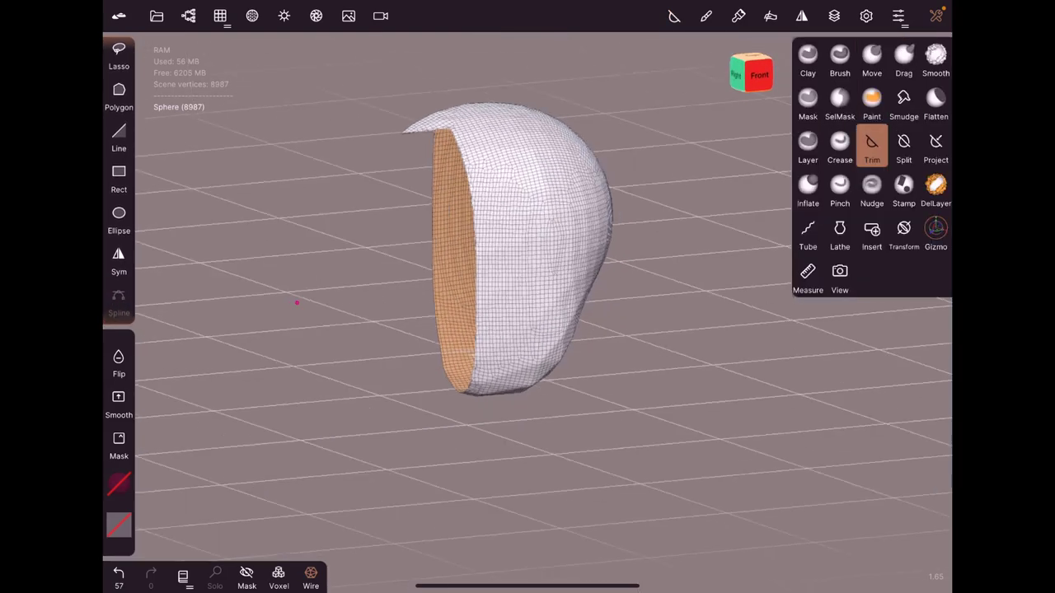
pyautogui.scroll(2, 297, 302)
pyautogui.scroll(3, 297, 303)
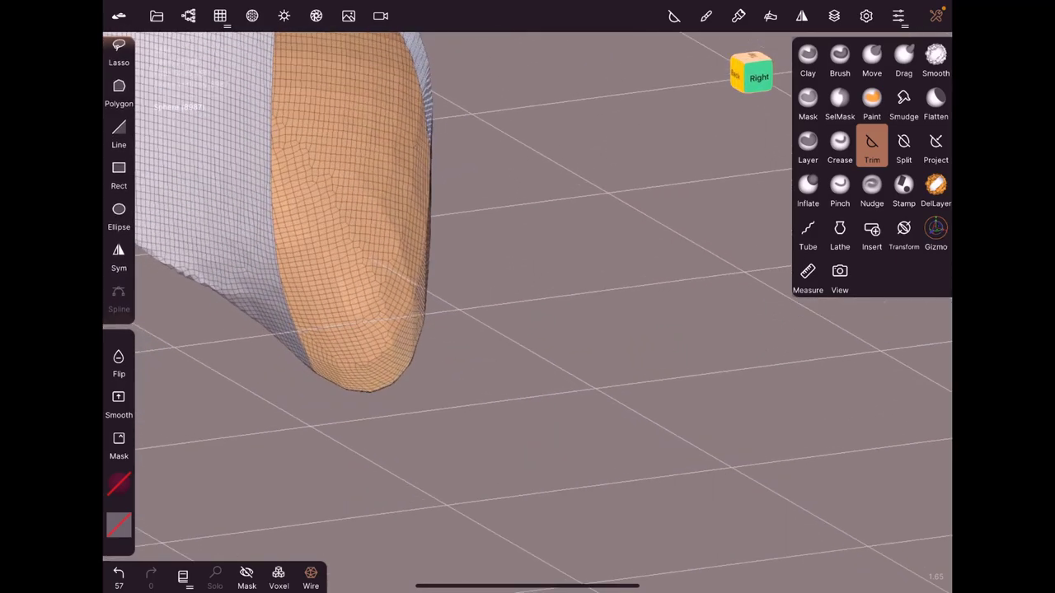
pyautogui.scroll(2, 297, 302)
# Add a Clay stroke near the bottom of the shell's white outer side.
pyautogui.click(808, 57)
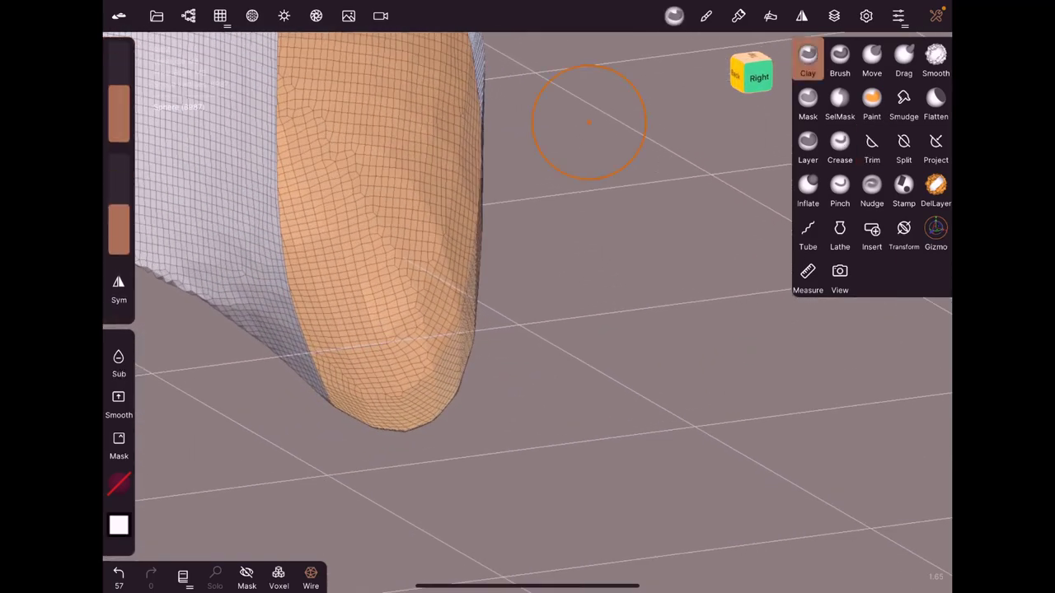
pyautogui.moveTo(589, 118)
pyautogui.mouseDown()
pyautogui.moveTo(384, 341)
pyautogui.moveTo(470, 353)
pyautogui.moveTo(224, 290)
pyautogui.moveTo(212, 327)
pyautogui.mouseUp()
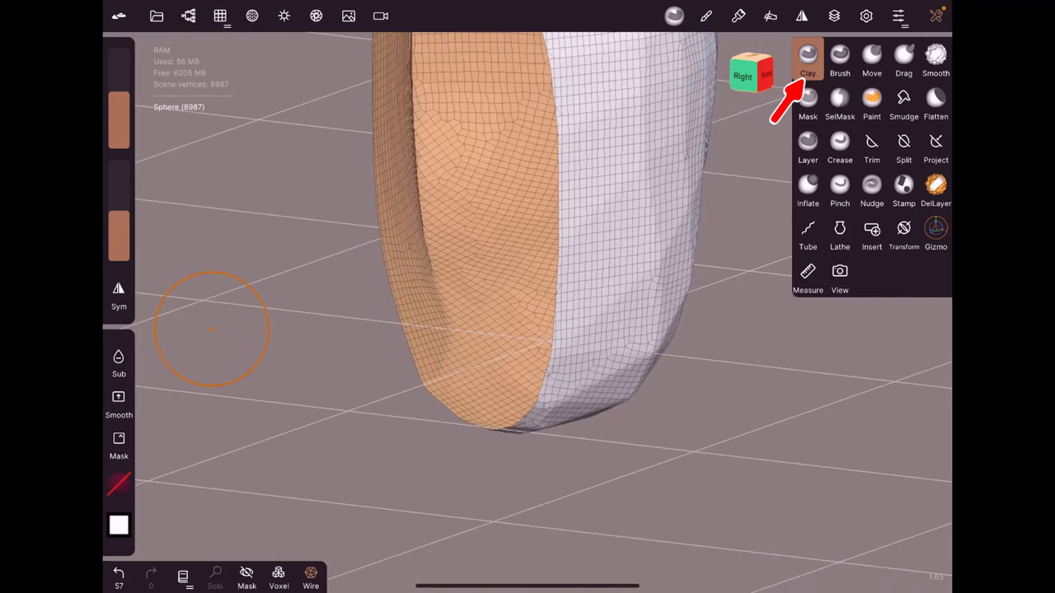
pyautogui.moveTo(580, 335)
pyautogui.mouseDown()
pyautogui.moveTo(584, 301)
pyautogui.moveTo(574, 381)
pyautogui.moveTo(722, 458)
pyautogui.moveTo(447, 404)
pyautogui.moveTo(193, 278)
pyautogui.moveTo(470, 358)
pyautogui.moveTo(222, 269)
pyautogui.moveTo(539, 377)
pyautogui.mouseUp()
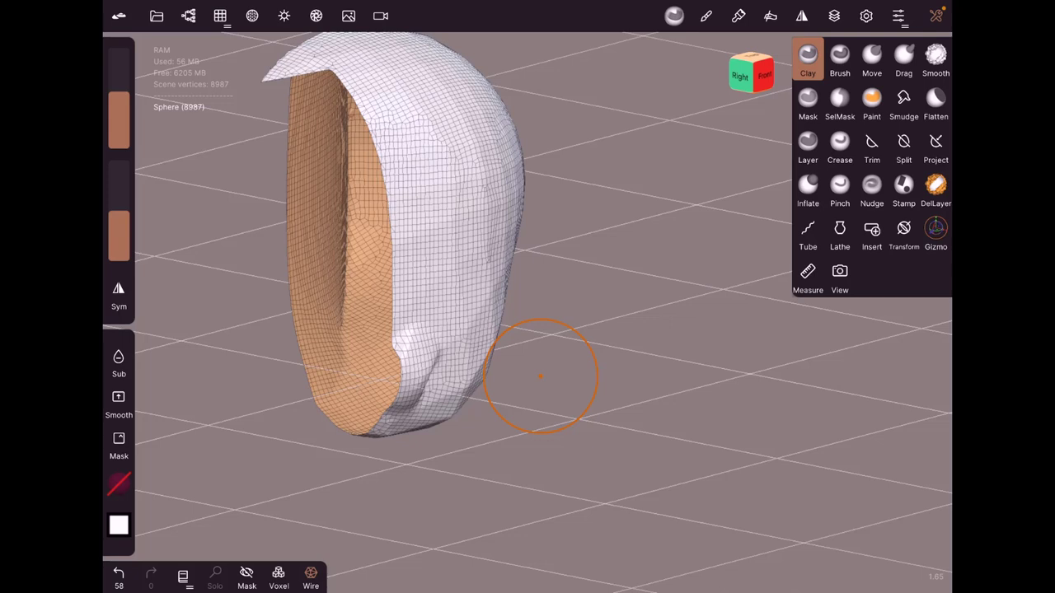
# Raise a rounded bump on the outer surface with Inflate strokes.
pyautogui.click(808, 185)
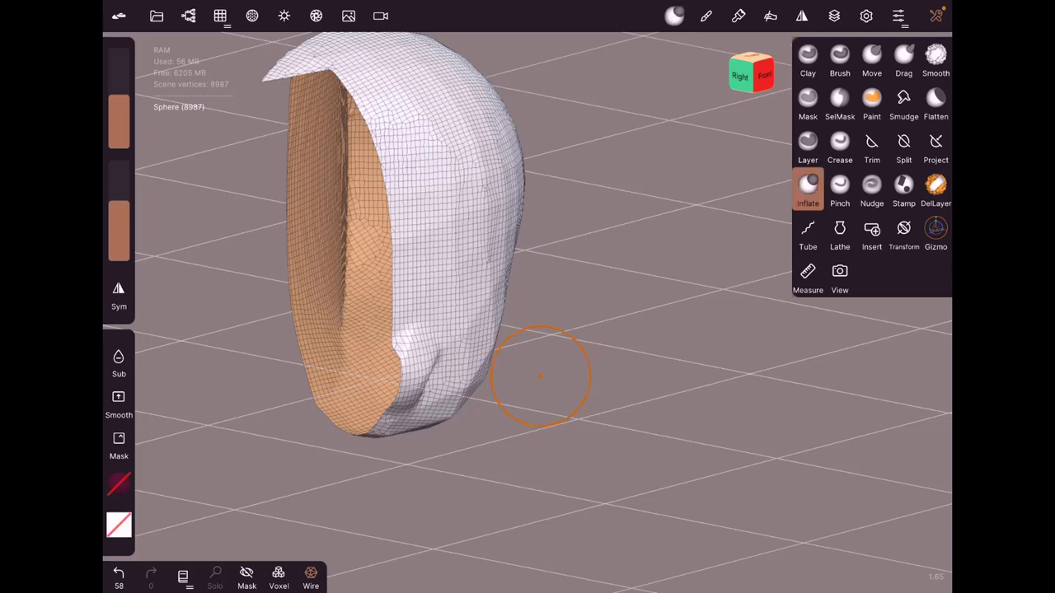
pyautogui.moveTo(422, 279); pyautogui.dragTo(429, 246)
pyautogui.moveTo(577, 428)
pyautogui.mouseDown()
pyautogui.moveTo(717, 433)
pyautogui.moveTo(178, 379)
pyautogui.moveTo(508, 142)
pyautogui.mouseUp()
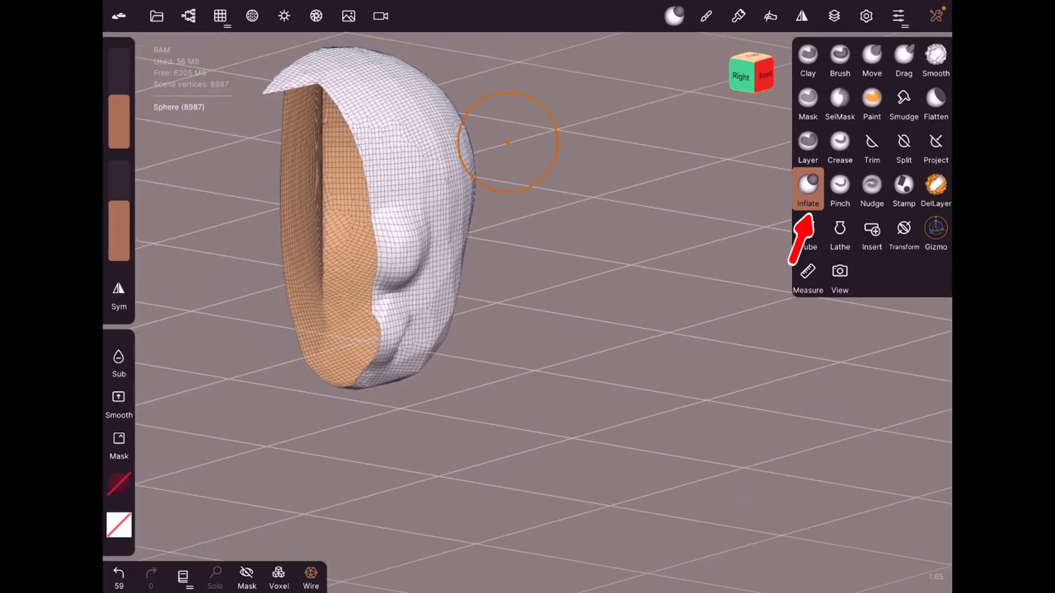
# Pull the shell's sides with a large Move brush to narrow, tilt and curl it.
pyautogui.click(872, 57)
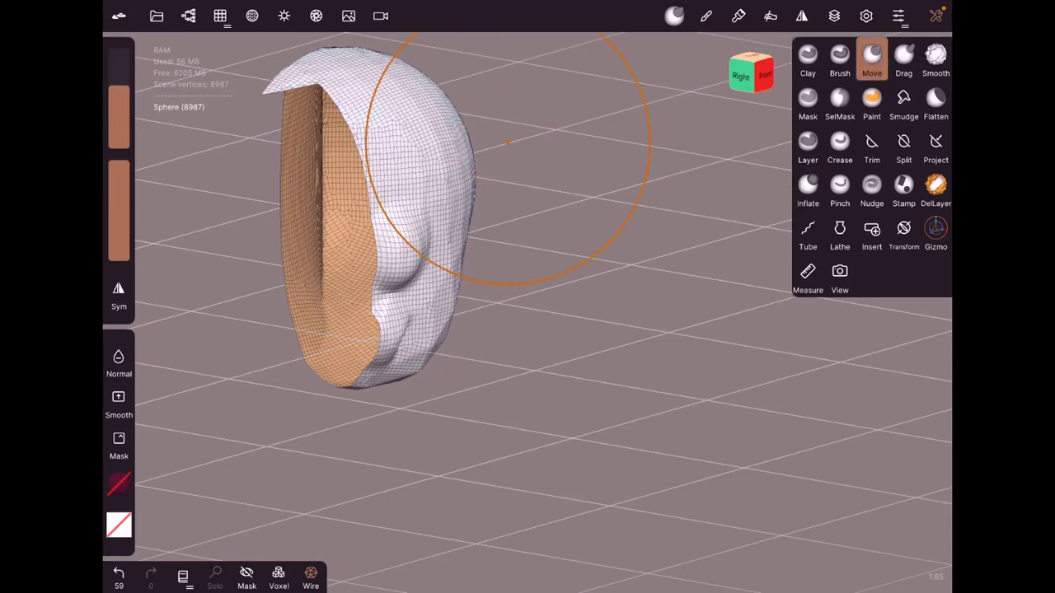
pyautogui.moveTo(118, 86); pyautogui.dragTo(119, 69)
pyautogui.moveTo(483, 156); pyautogui.dragTo(419, 305)
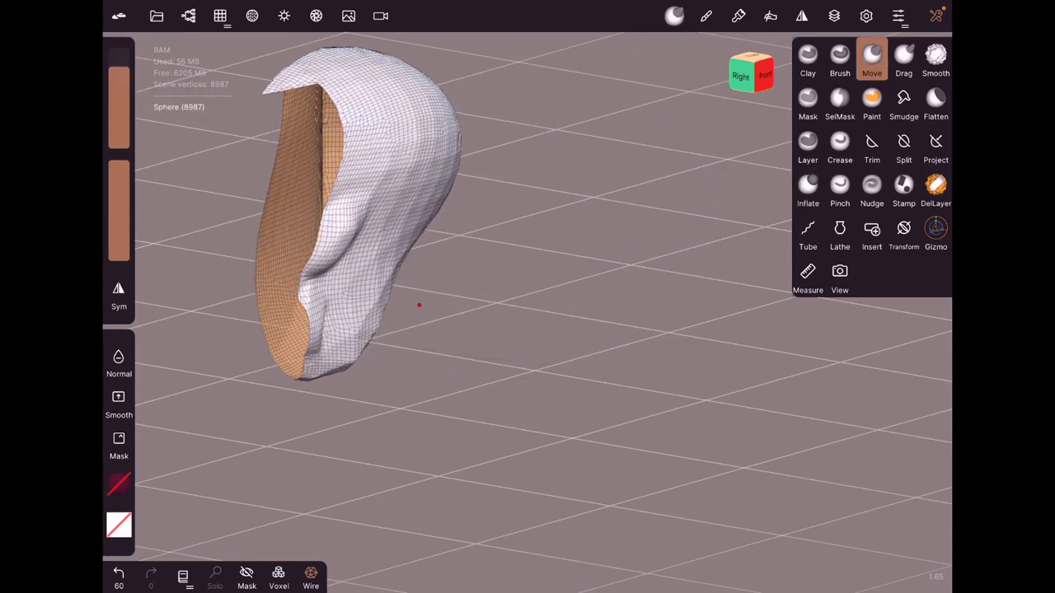
pyautogui.moveTo(506, 412)
pyautogui.mouseDown()
pyautogui.moveTo(212, 279)
pyautogui.moveTo(272, 294)
pyautogui.mouseUp()
pyautogui.moveTo(236, 325)
pyautogui.mouseDown()
pyautogui.moveTo(301, 160)
pyautogui.moveTo(170, 301)
pyautogui.mouseUp()
pyautogui.moveTo(170, 302); pyautogui.dragTo(352, 245, button='middle')
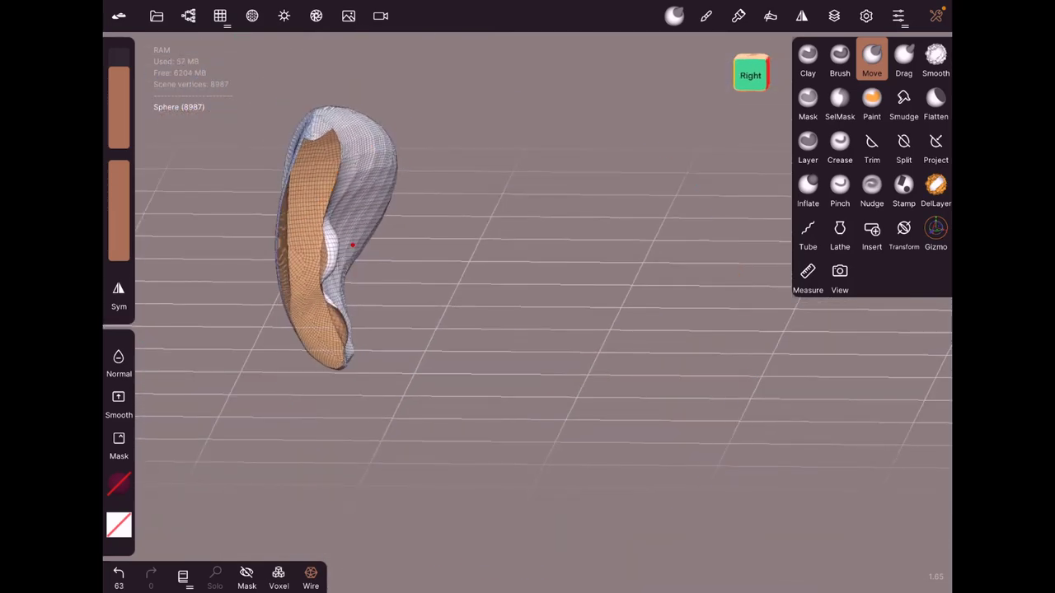
pyautogui.moveTo(352, 245); pyautogui.dragTo(270, 274)
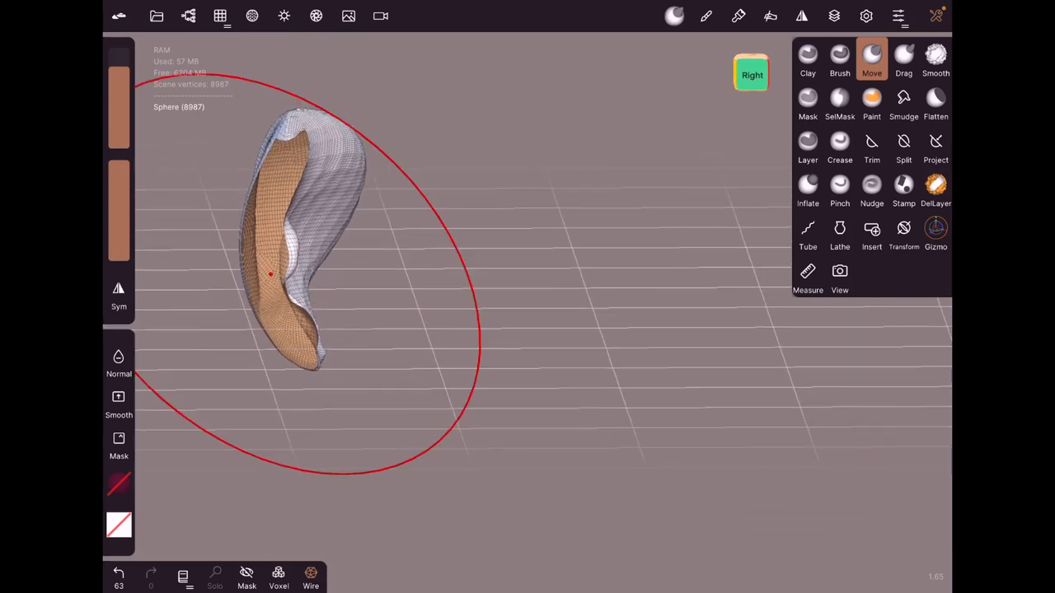
pyautogui.moveTo(119, 82); pyautogui.dragTo(118, 103)
pyautogui.moveTo(270, 274)
pyautogui.mouseDown()
pyautogui.moveTo(312, 306)
pyautogui.moveTo(485, 334)
pyautogui.moveTo(509, 275)
pyautogui.moveTo(265, 276)
pyautogui.moveTo(372, 265)
pyautogui.moveTo(445, 320)
pyautogui.moveTo(496, 190)
pyautogui.mouseUp()
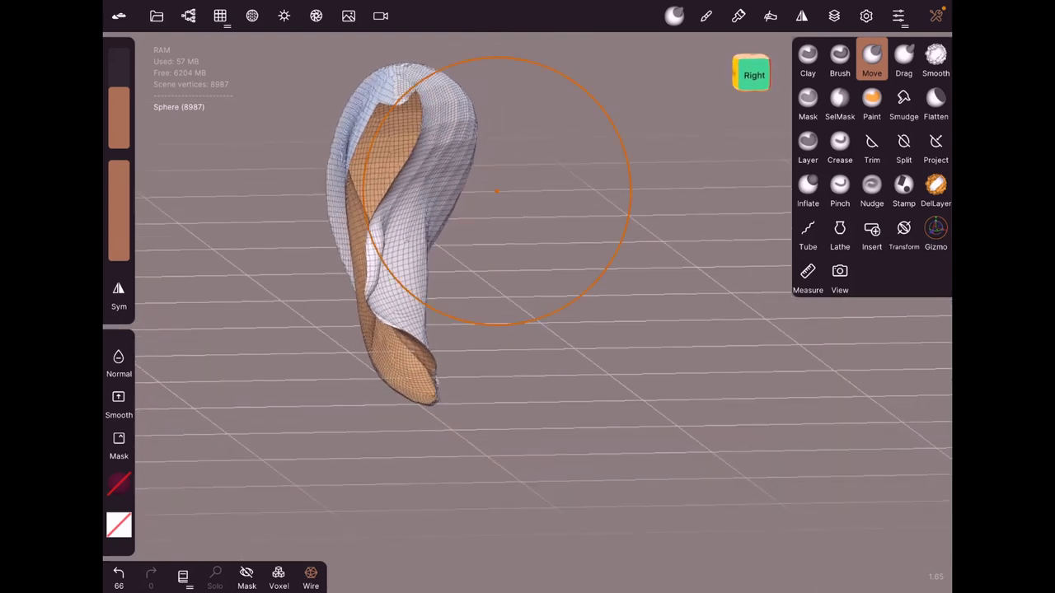
# Inflate rounded bulges on the ear's middle and cheek area.
pyautogui.click(808, 186)
pyautogui.moveTo(379, 252); pyautogui.dragTo(375, 277)
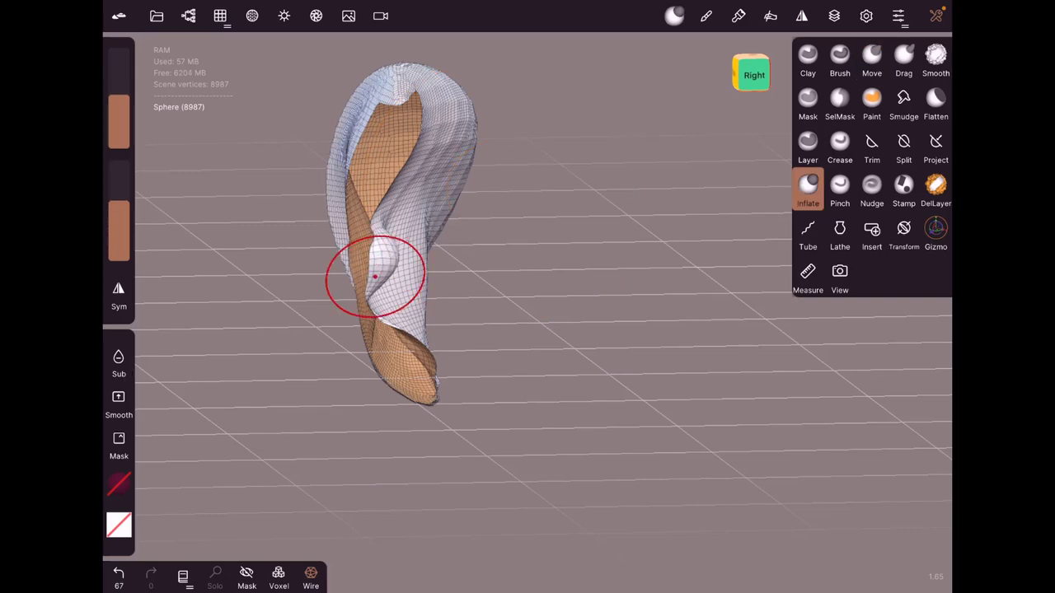
pyautogui.moveTo(440, 316); pyautogui.dragTo(445, 321)
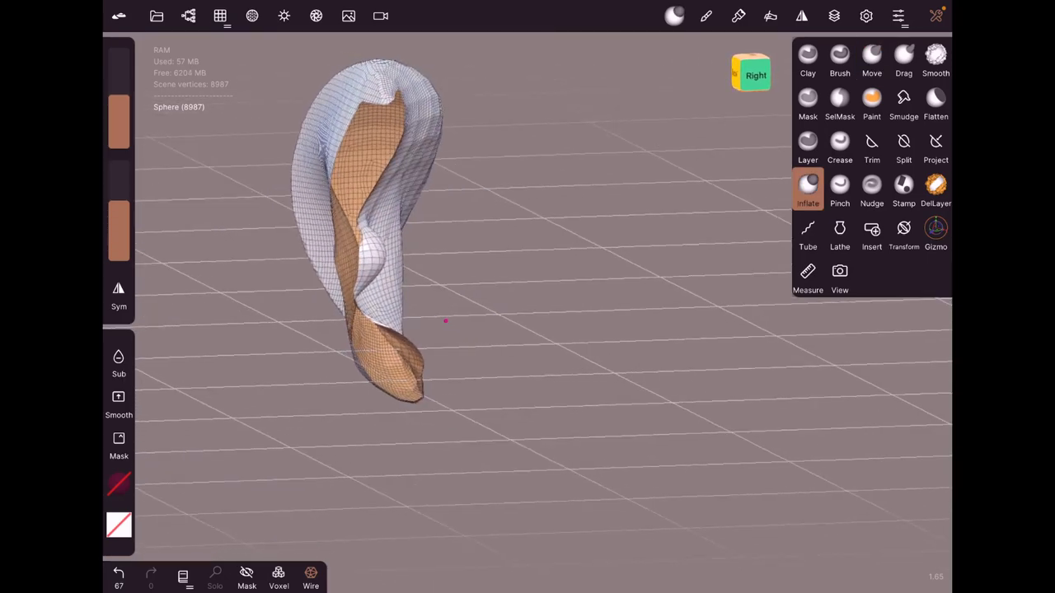
pyautogui.moveTo(490, 289); pyautogui.dragTo(403, 363)
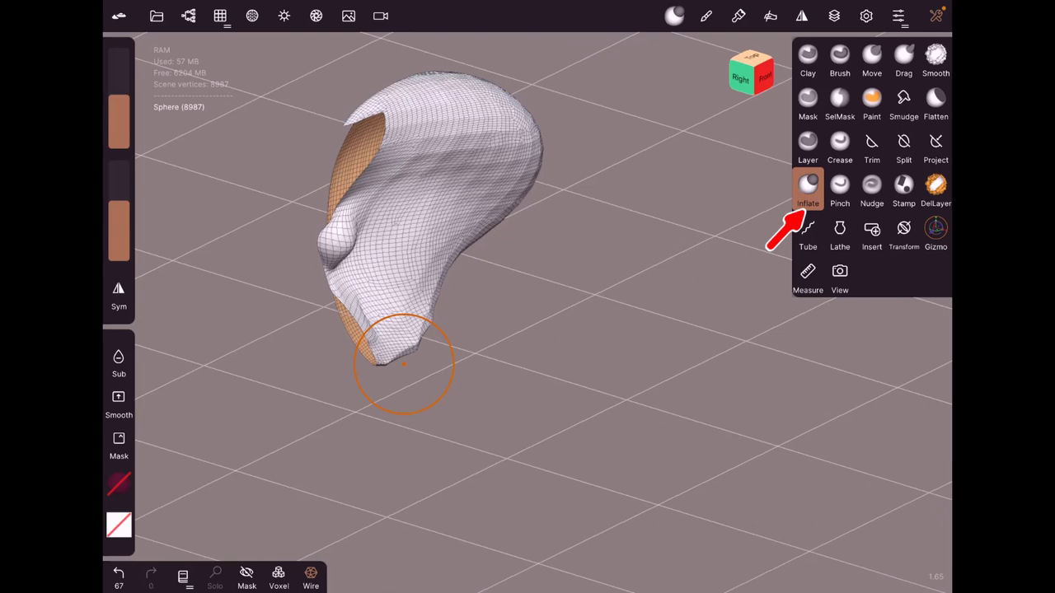
pyautogui.scroll(5, 403, 363)
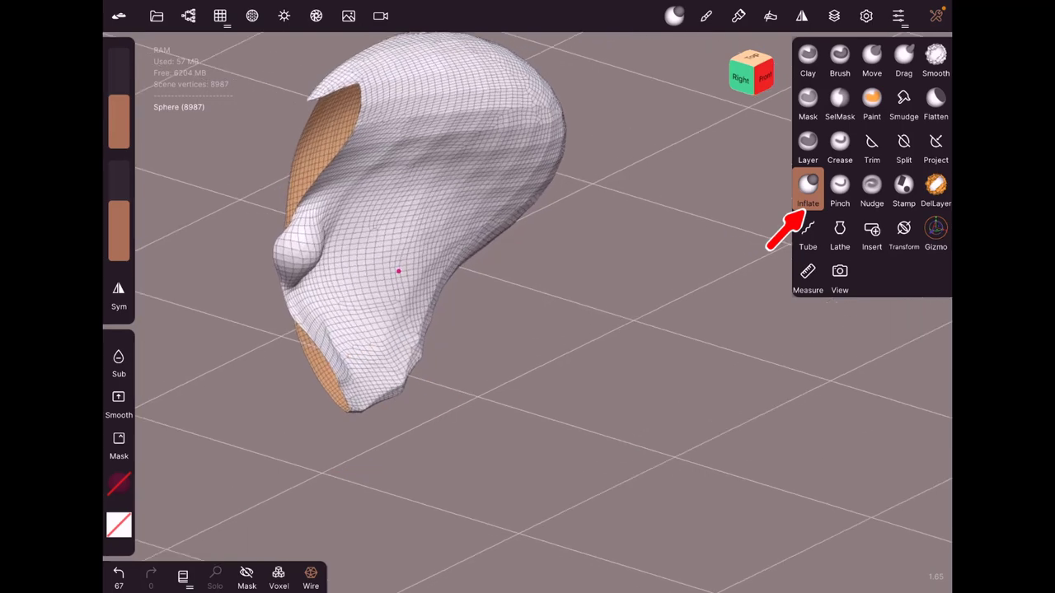
pyautogui.moveTo(344, 290); pyautogui.dragTo(354, 310)
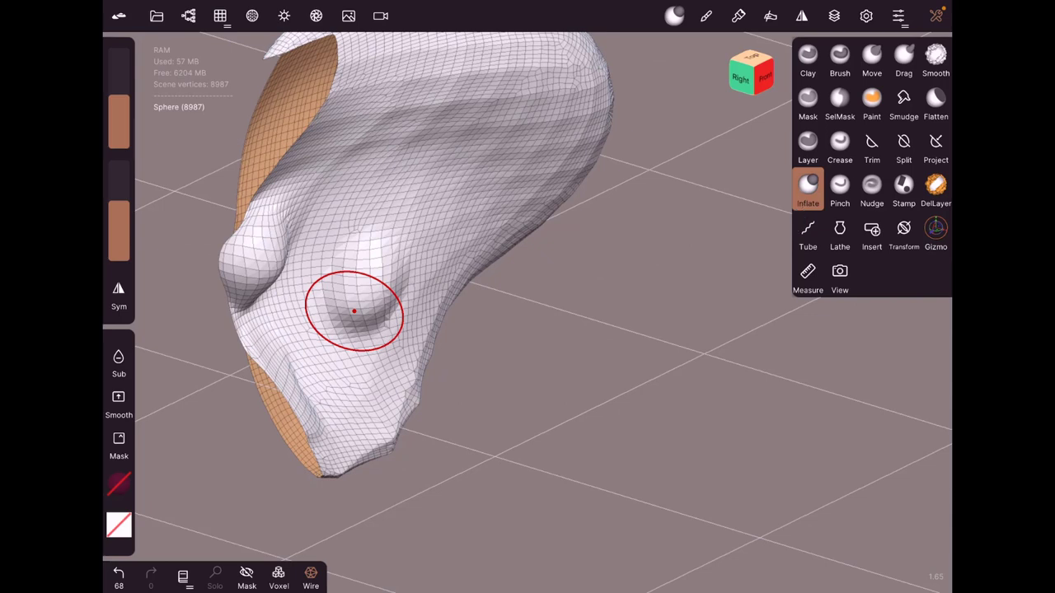
# Build up Clay strokes beside and above the cheek bump and around the centre.
pyautogui.click(807, 58)
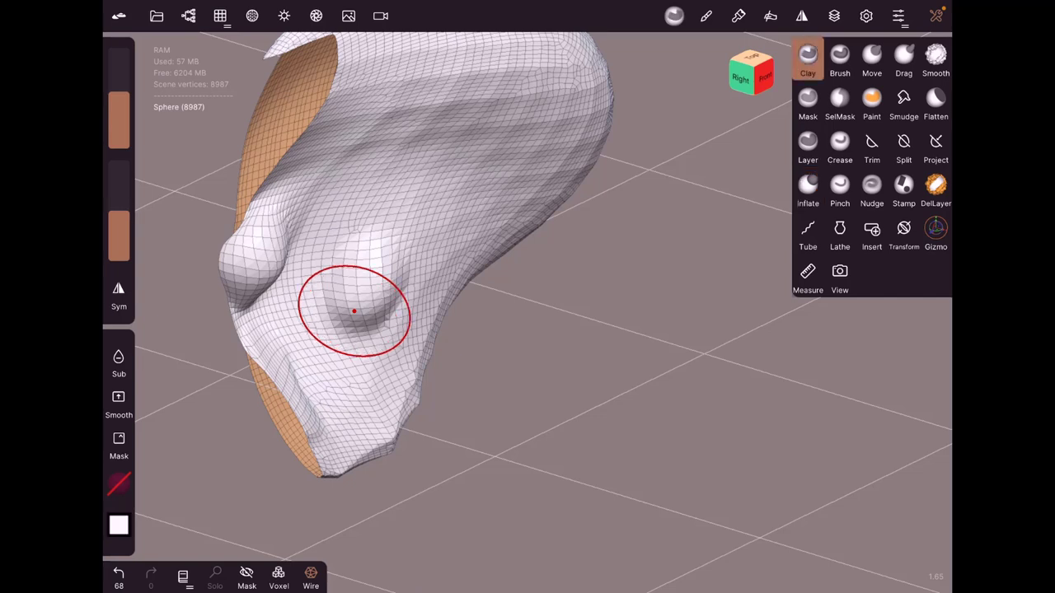
pyautogui.moveTo(436, 181)
pyautogui.mouseDown()
pyautogui.moveTo(419, 259)
pyautogui.moveTo(426, 278)
pyautogui.moveTo(445, 274)
pyautogui.mouseUp()
pyautogui.moveTo(469, 165)
pyautogui.mouseDown()
pyautogui.moveTo(445, 272)
pyautogui.moveTo(443, 261)
pyautogui.mouseUp()
pyautogui.moveTo(437, 149); pyautogui.dragTo(410, 268)
pyautogui.moveTo(368, 250)
pyautogui.mouseDown()
pyautogui.moveTo(341, 259)
pyautogui.moveTo(357, 255)
pyautogui.moveTo(536, 365)
pyautogui.moveTo(590, 353)
pyautogui.mouseUp()
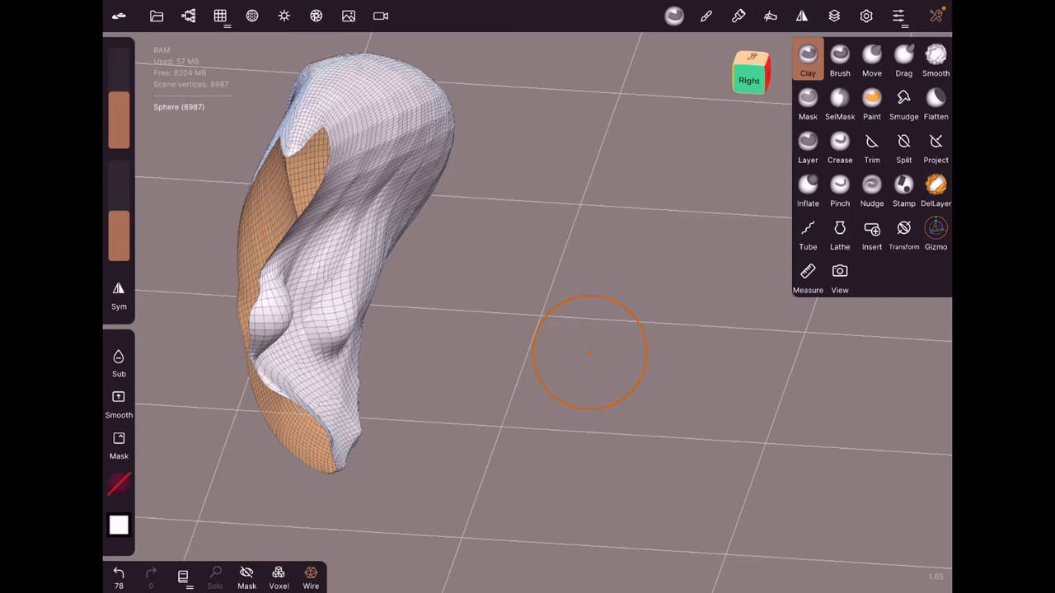
pyautogui.moveTo(590, 353); pyautogui.dragTo(525, 338)
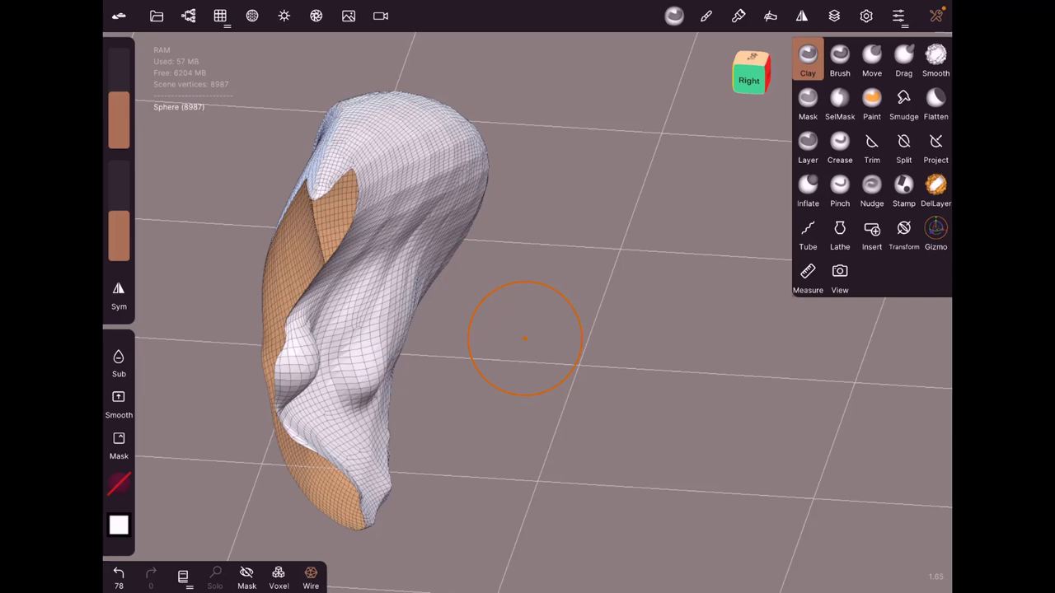
# Drag the shell's upper side and middle fold outward into a tapered, curling flap.
pyautogui.click(904, 54)
pyautogui.moveTo(396, 120); pyautogui.dragTo(358, 338)
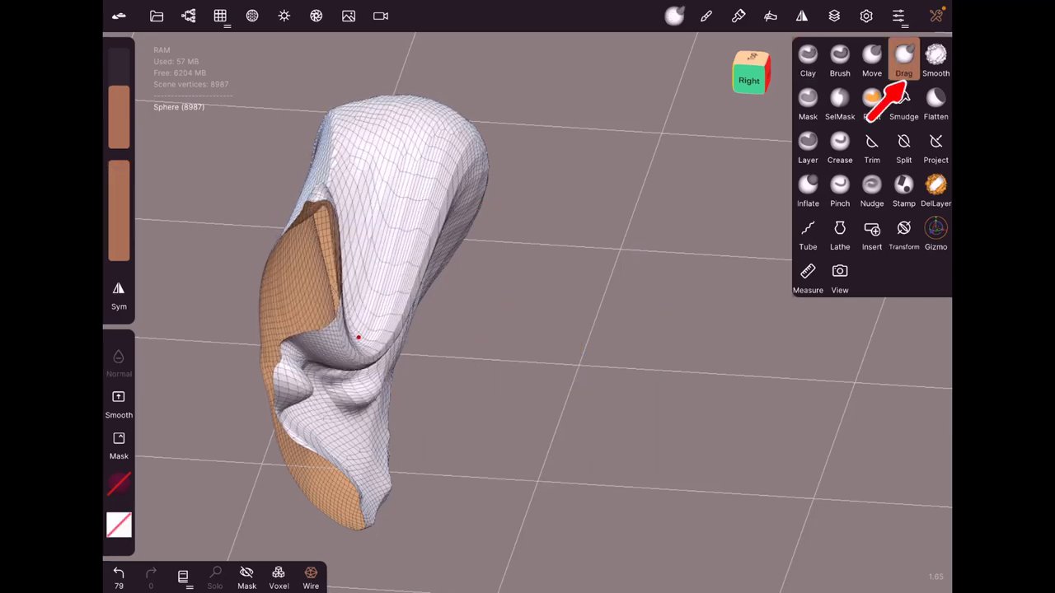
pyautogui.moveTo(330, 388)
pyautogui.mouseDown()
pyautogui.moveTo(322, 455)
pyautogui.moveTo(612, 236)
pyautogui.mouseUp()
pyautogui.moveTo(322, 289); pyautogui.dragTo(152, 325)
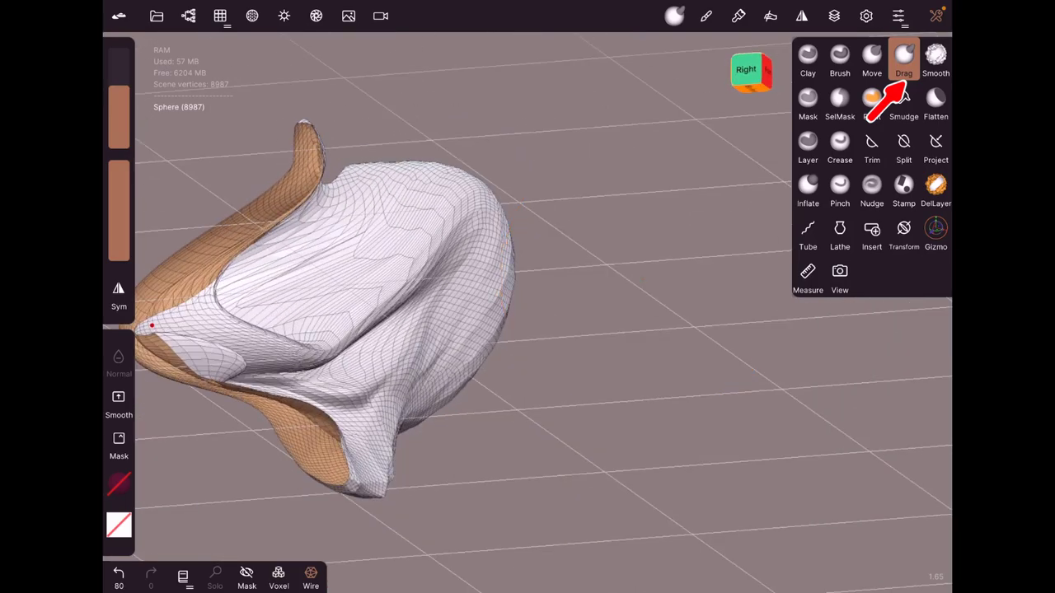
pyautogui.moveTo(576, 412); pyautogui.dragTo(483, 448)
pyautogui.moveTo(371, 313); pyautogui.dragTo(476, 334)
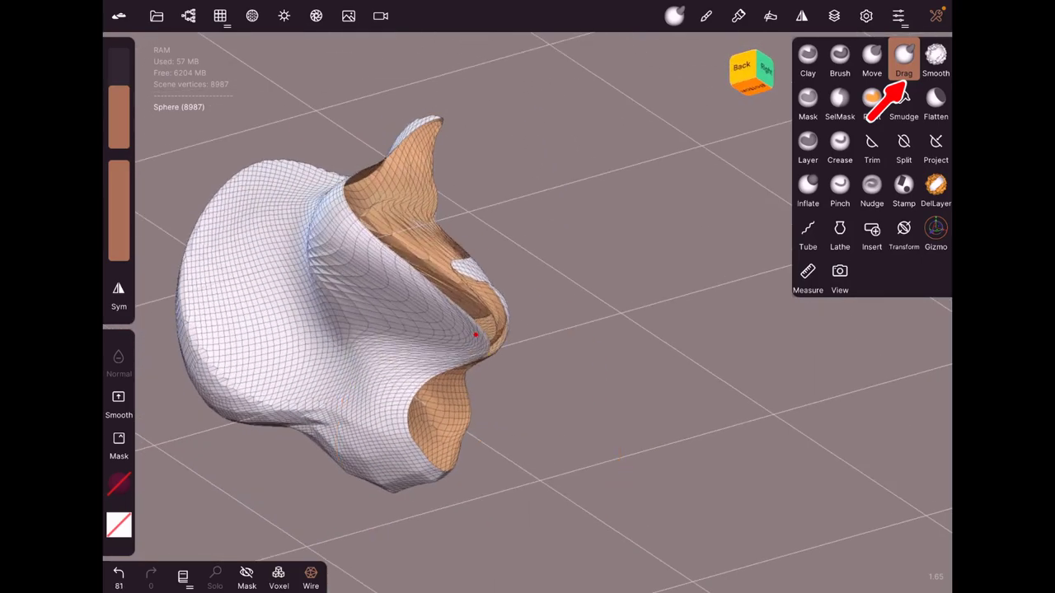
pyautogui.moveTo(536, 346); pyautogui.dragTo(383, 338)
pyautogui.scroll(3, 384, 338)
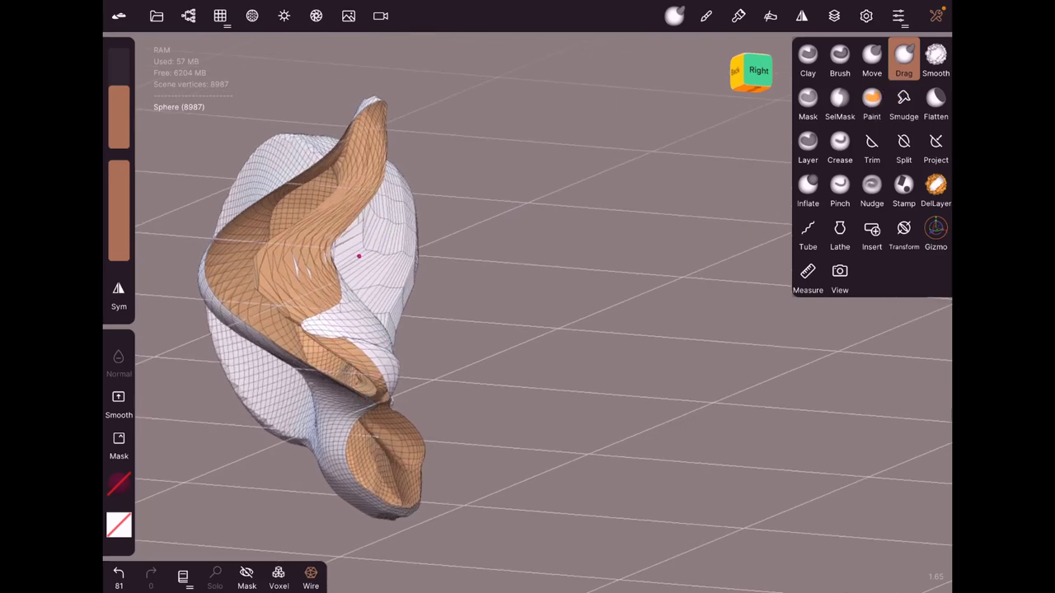
pyautogui.scroll(3, 383, 338)
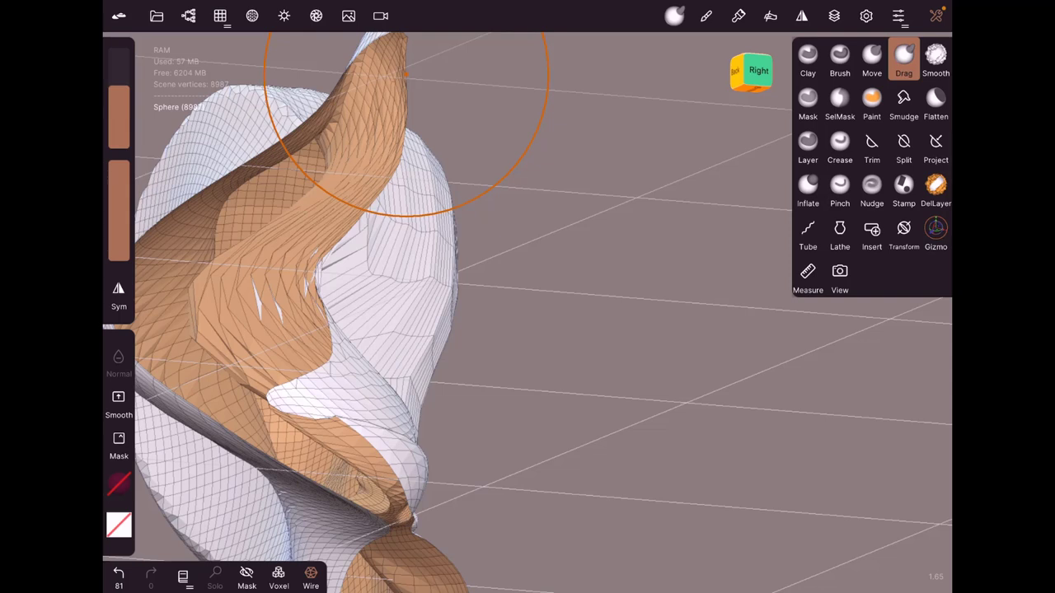
# Smooth the crease in the white surface and the orange inner surface.
pyautogui.click(936, 58)
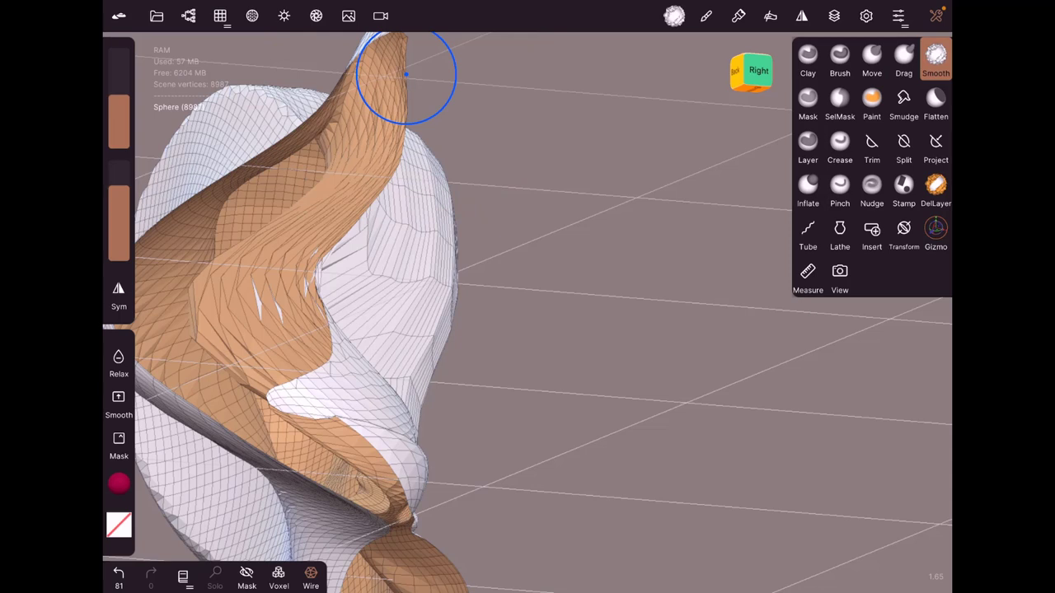
pyautogui.moveTo(276, 272); pyautogui.dragTo(340, 307)
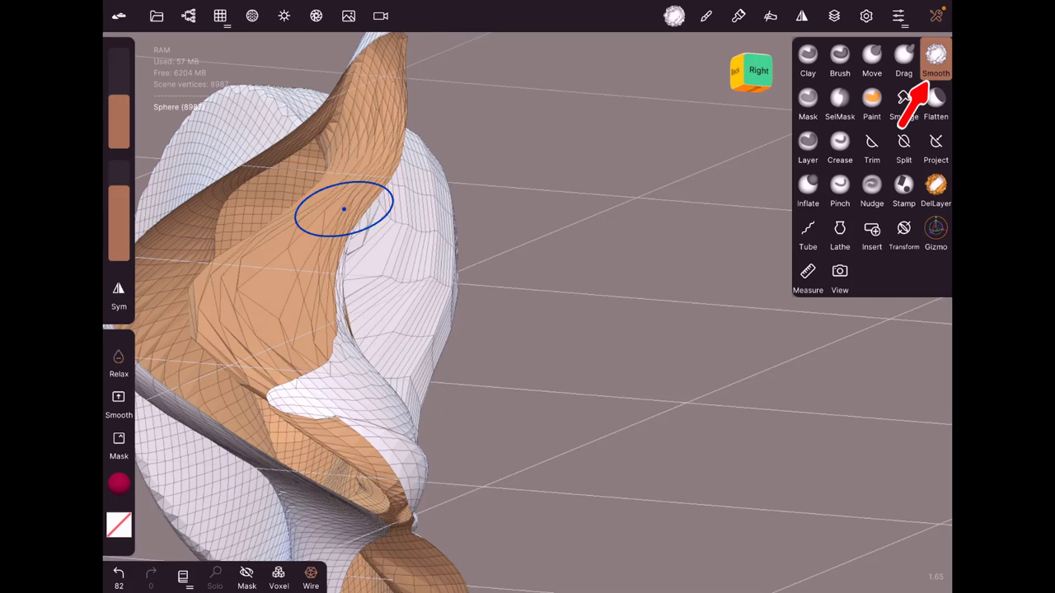
pyautogui.moveTo(343, 209); pyautogui.dragTo(281, 340)
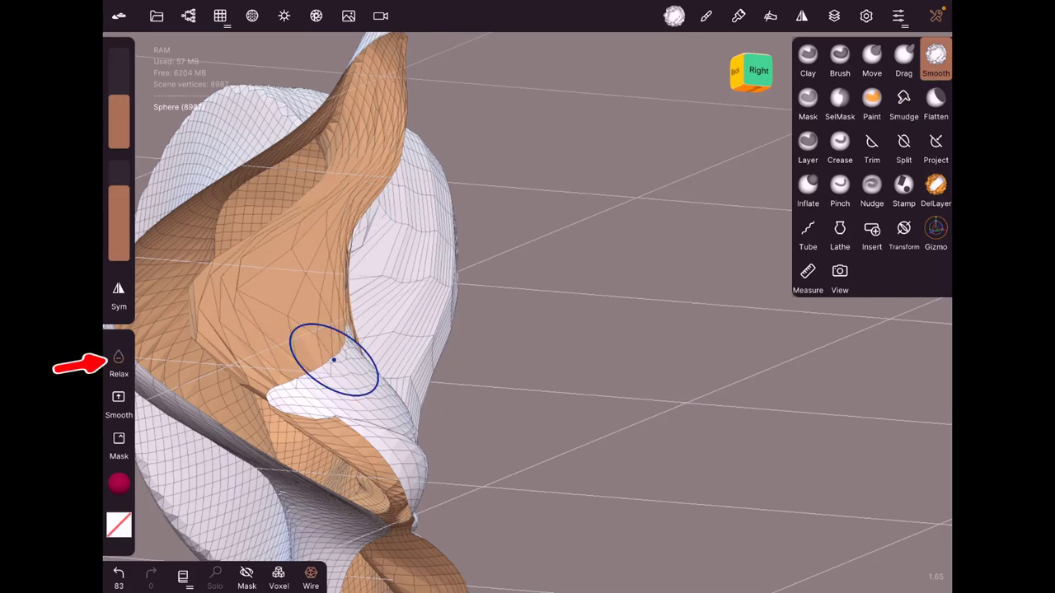
pyautogui.doubleClick(360, 285)
pyautogui.moveTo(530, 357); pyautogui.dragTo(506, 396)
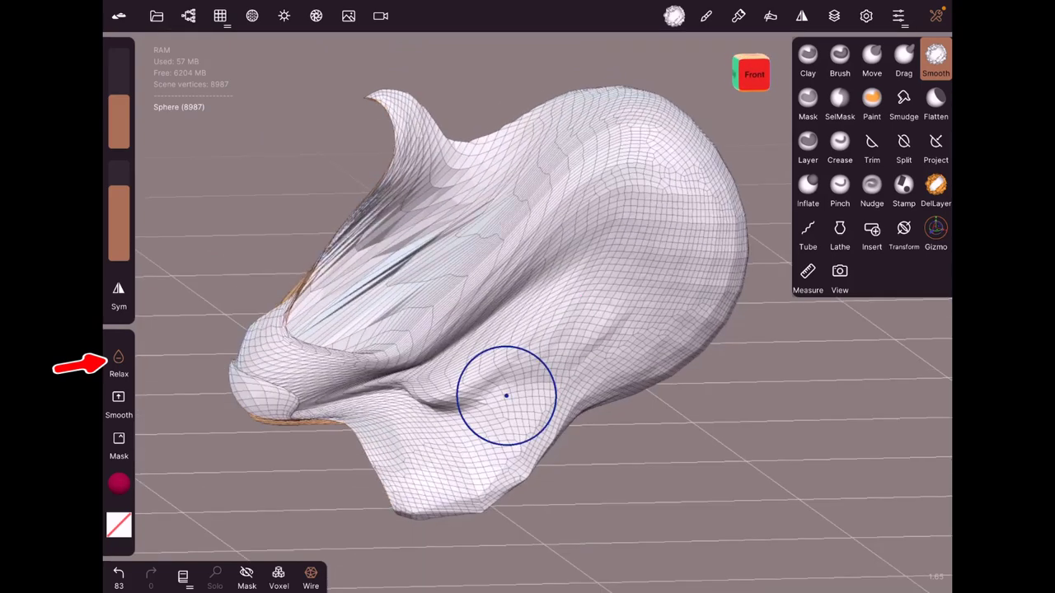
# Relax the shell's folded inner area with repeated Smooth strokes.
pyautogui.moveTo(387, 297)
pyautogui.mouseDown()
pyautogui.moveTo(333, 249)
pyautogui.moveTo(396, 307)
pyautogui.mouseUp()
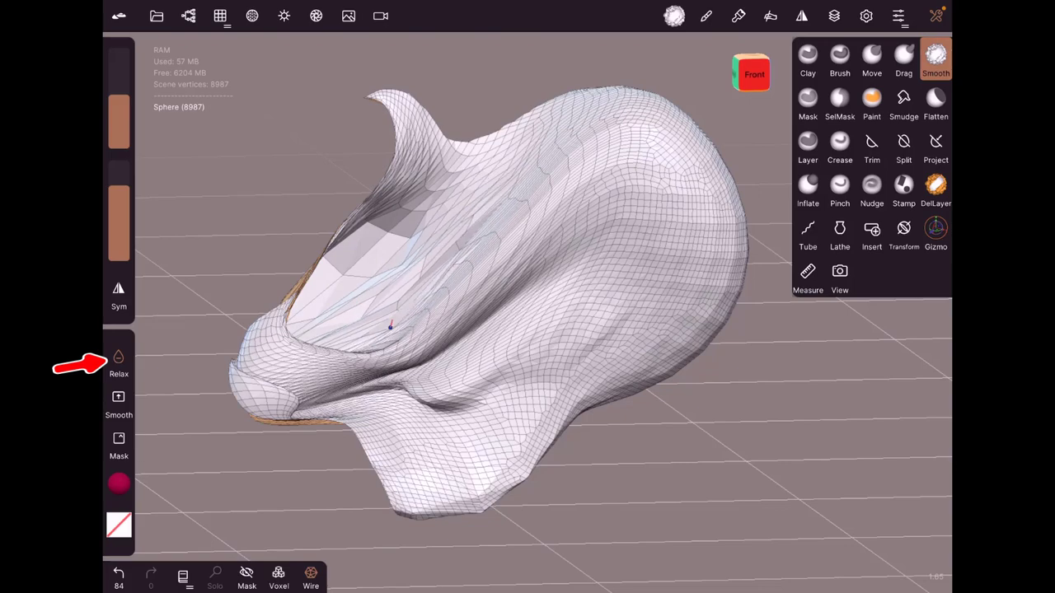
pyautogui.moveTo(396, 306); pyautogui.dragTo(365, 346)
pyautogui.moveTo(462, 313)
pyautogui.mouseDown()
pyautogui.moveTo(585, 295)
pyautogui.moveTo(290, 471)
pyautogui.mouseUp()
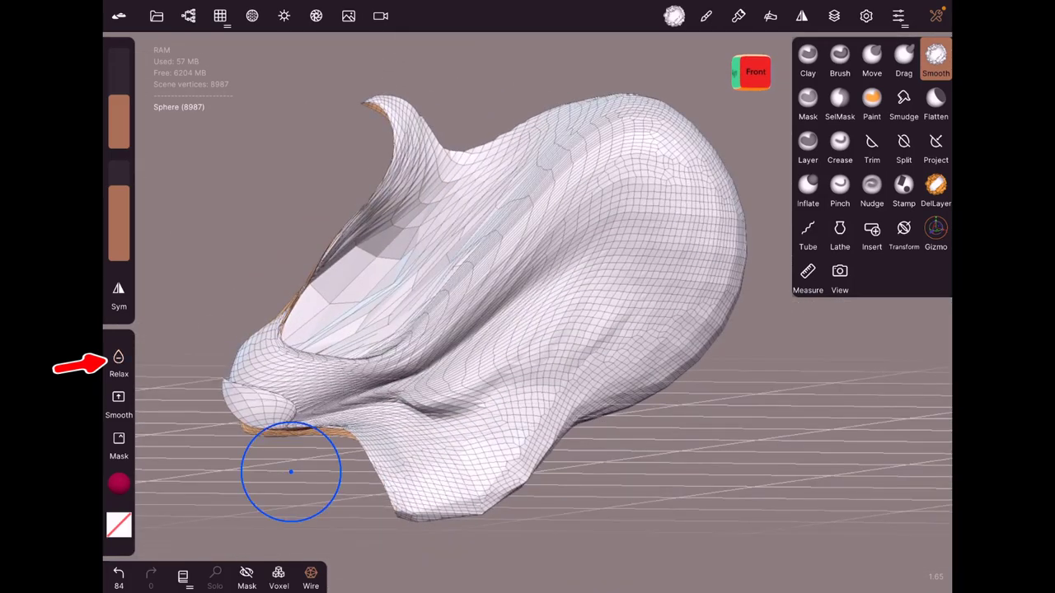
pyautogui.moveTo(395, 247)
pyautogui.mouseDown()
pyautogui.moveTo(365, 294)
pyautogui.moveTo(355, 268)
pyautogui.moveTo(391, 256)
pyautogui.mouseUp()
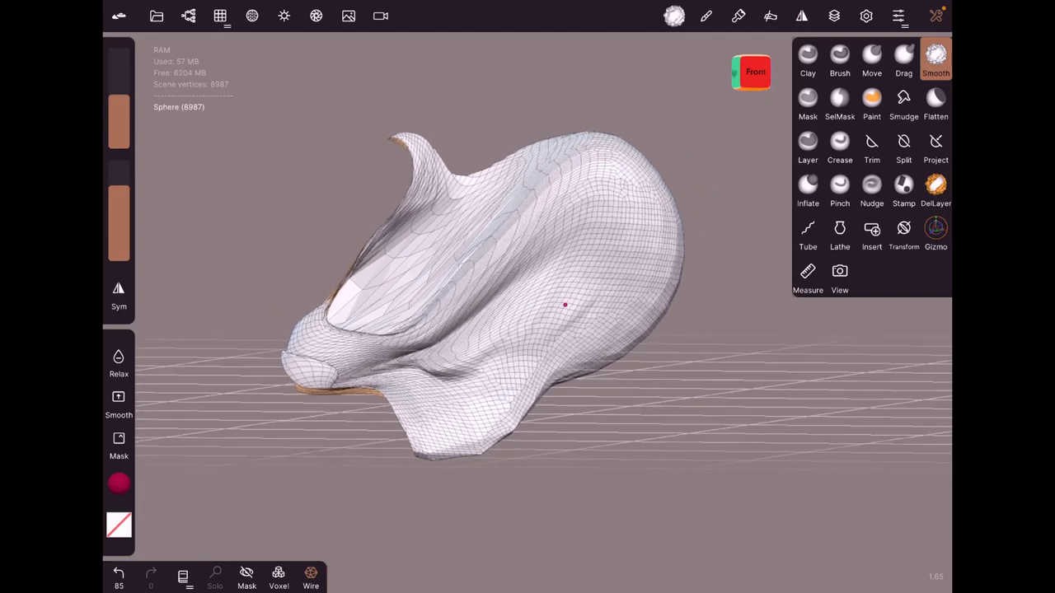
pyautogui.moveTo(568, 431); pyautogui.dragTo(751, 379)
pyautogui.moveTo(555, 297)
pyautogui.mouseDown()
pyautogui.moveTo(594, 319)
pyautogui.moveTo(540, 303)
pyautogui.mouseUp()
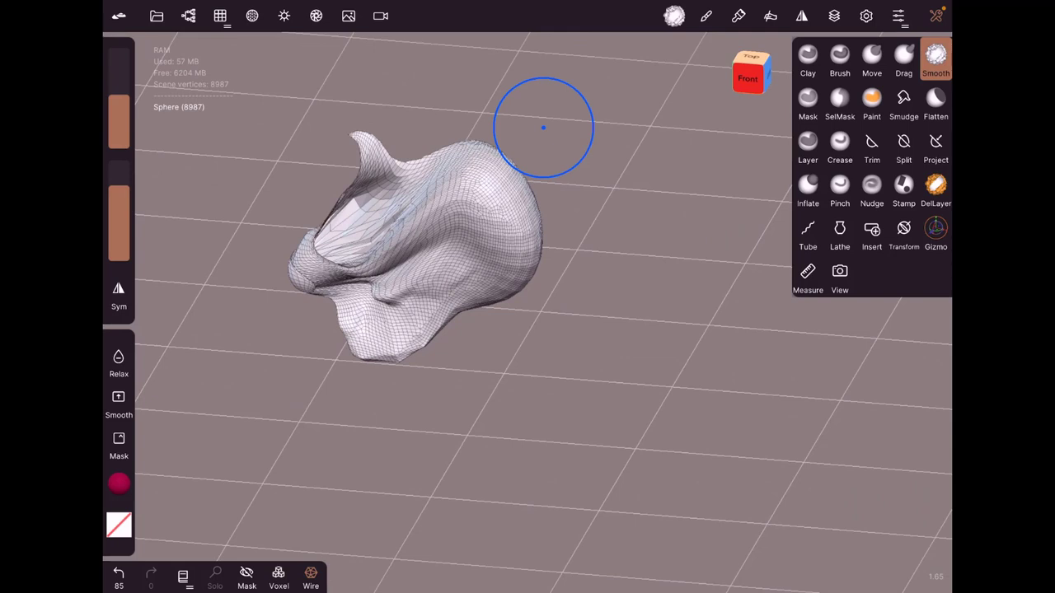
# Make the Clay brush the active sculpting tool.
pyautogui.click(807, 56)
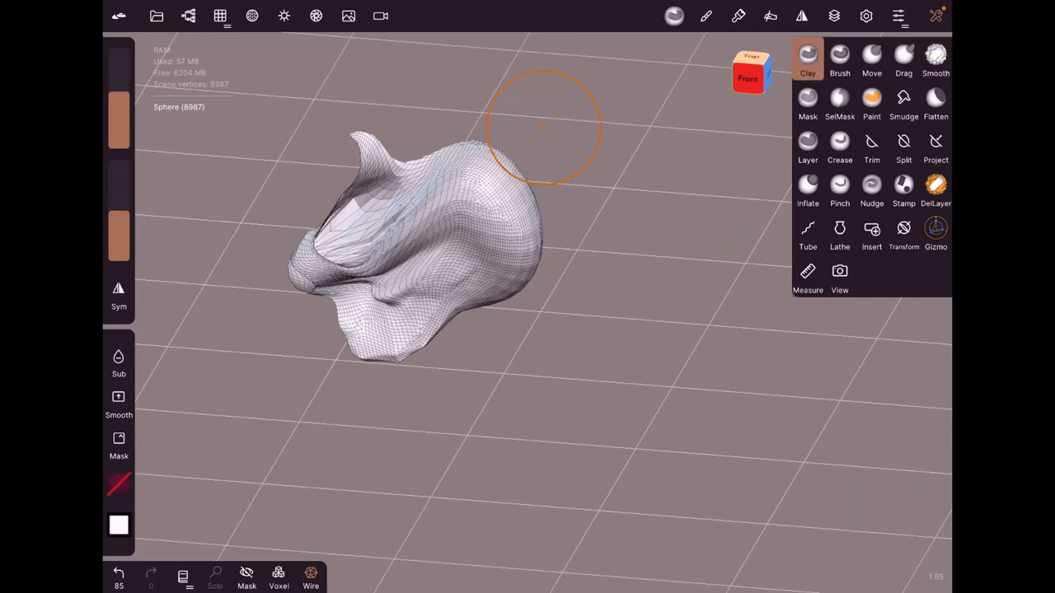